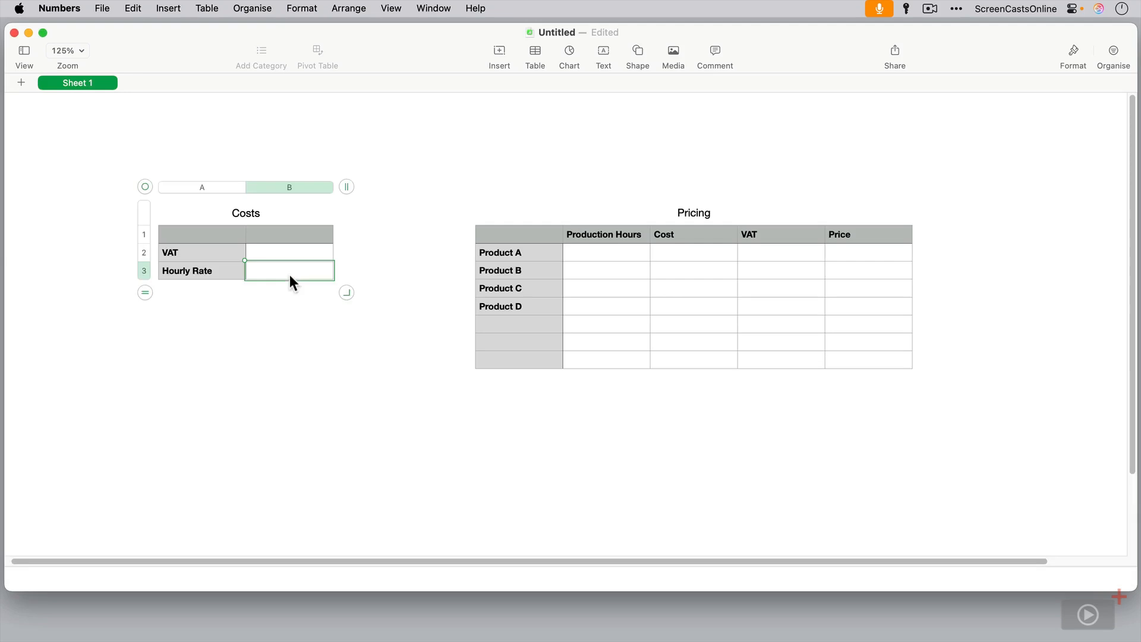
- Remove the three empty rows below Product D from the Pricing table
{"action": "left_click", "coordinate": [699, 308]}
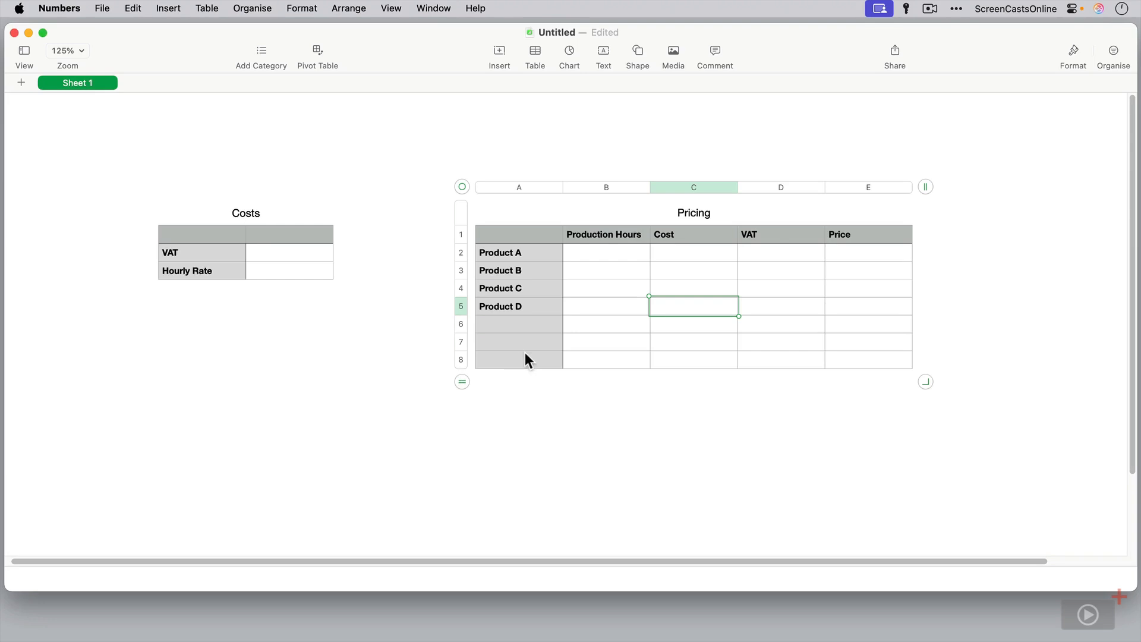
{"action": "left_click_drag", "start_coordinate": [925, 381], "coordinate": [993, 338]}
{"action": "left_click", "coordinate": [262, 259]}
{"action": "left_click_drag", "start_coordinate": [346, 295], "coordinate": [384, 301]}
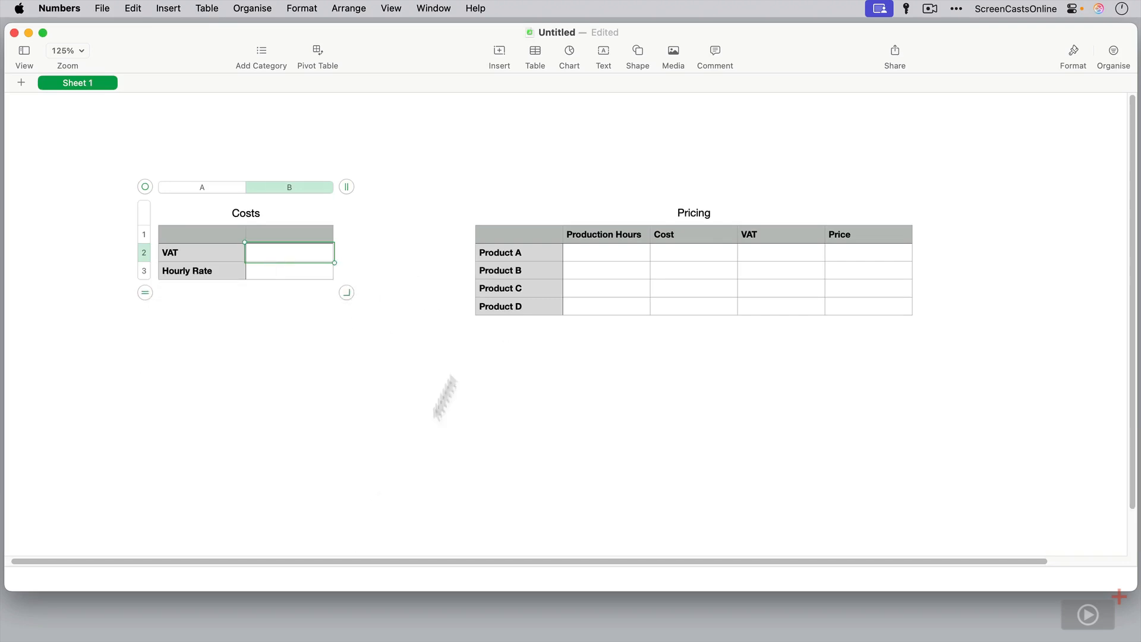
- Add a new table with a header row and header column, move it beside the Pricing table, and delete it
{"action": "left_click", "coordinate": [538, 54]}
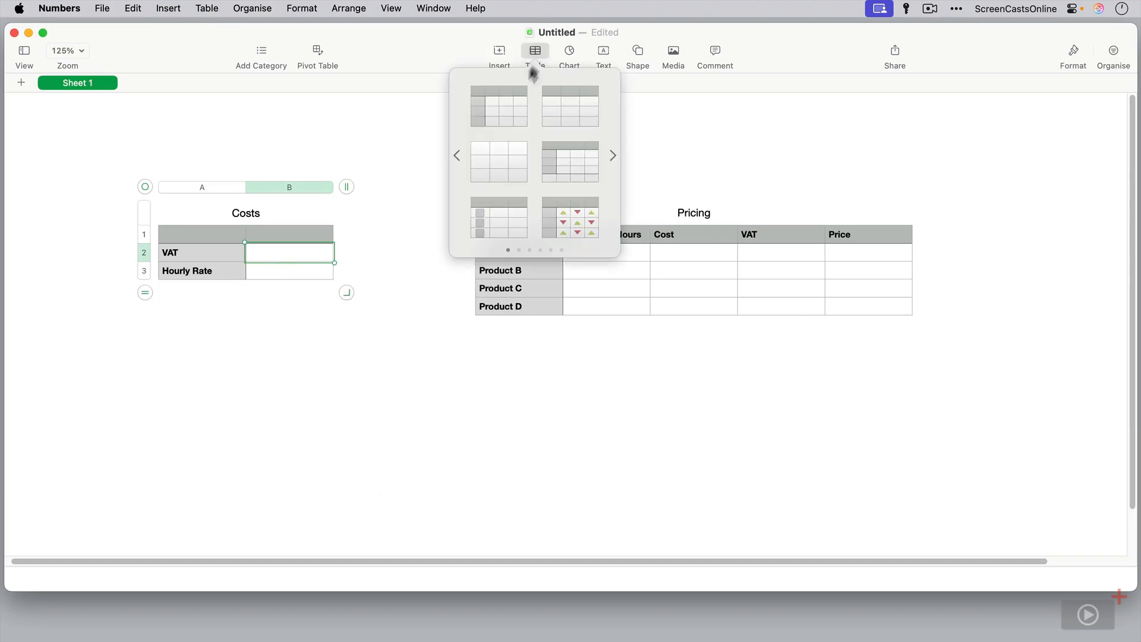
{"action": "left_click", "coordinate": [509, 106]}
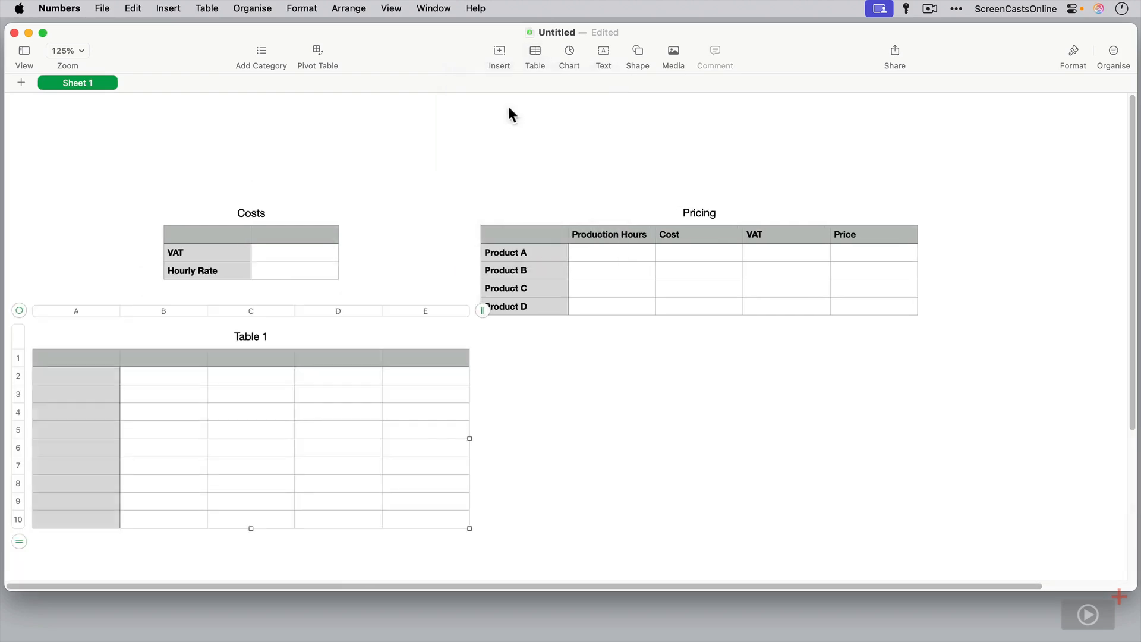
{"action": "left_click_drag", "start_coordinate": [24, 315], "coordinate": [973, 190]}
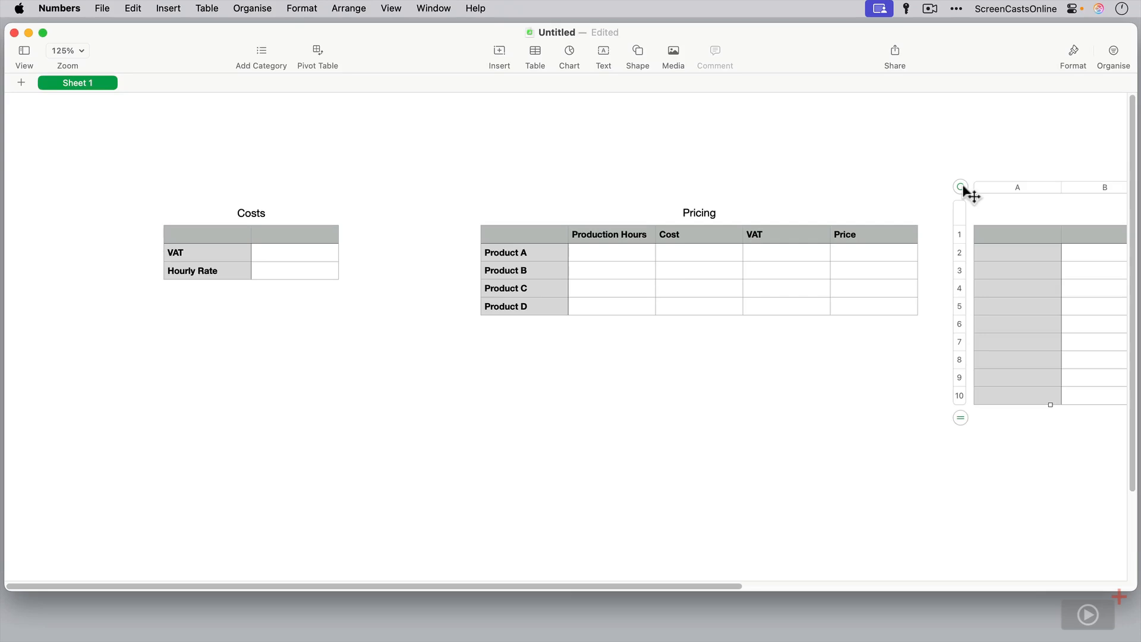
{"action": "key", "text": "Delete"}
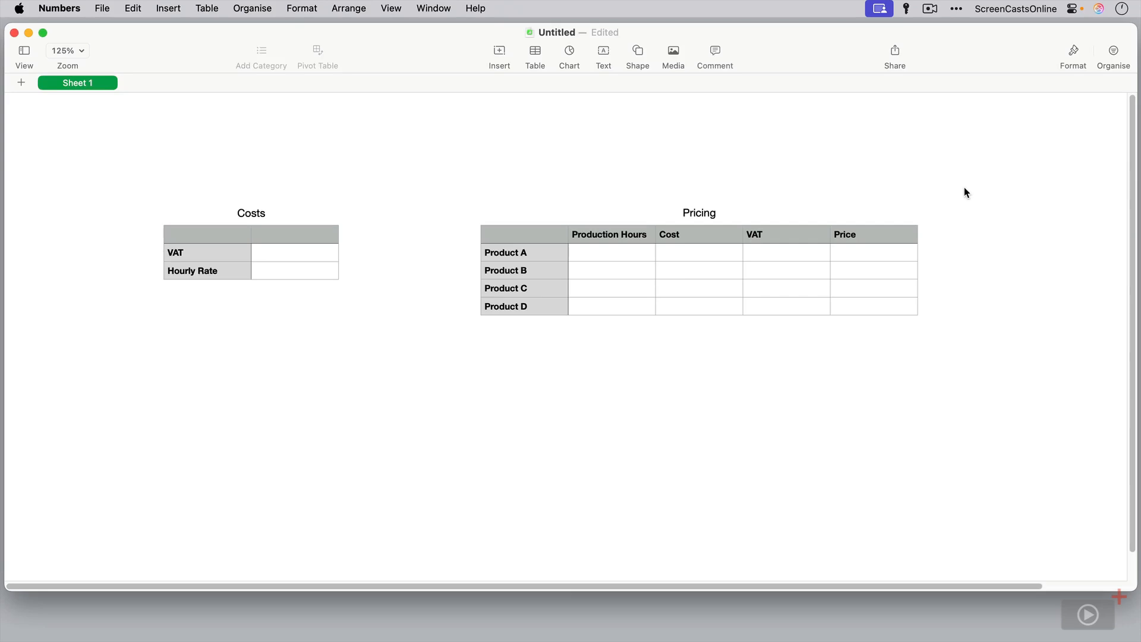
- Add a second sheet to the spreadsheet and return to Sheet 1
{"action": "left_click", "coordinate": [21, 83]}
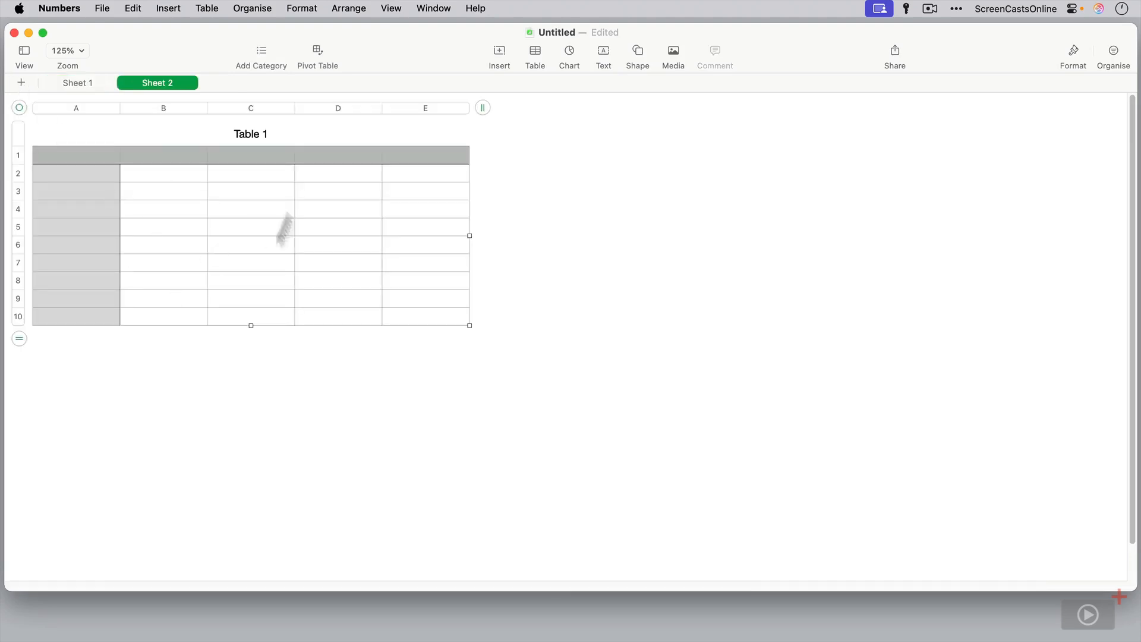
{"action": "left_click", "coordinate": [80, 83]}
{"action": "left_click", "coordinate": [170, 84]}
{"action": "left_click", "coordinate": [90, 83]}
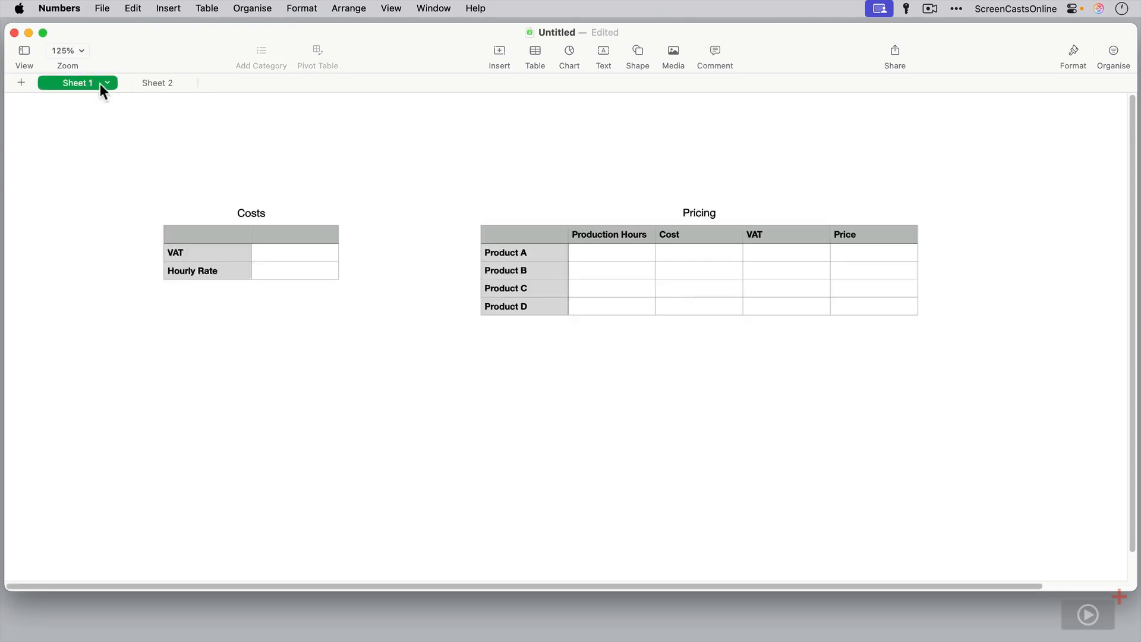
- Delete Sheet 2 from the spreadsheet
{"action": "left_click", "coordinate": [107, 82]}
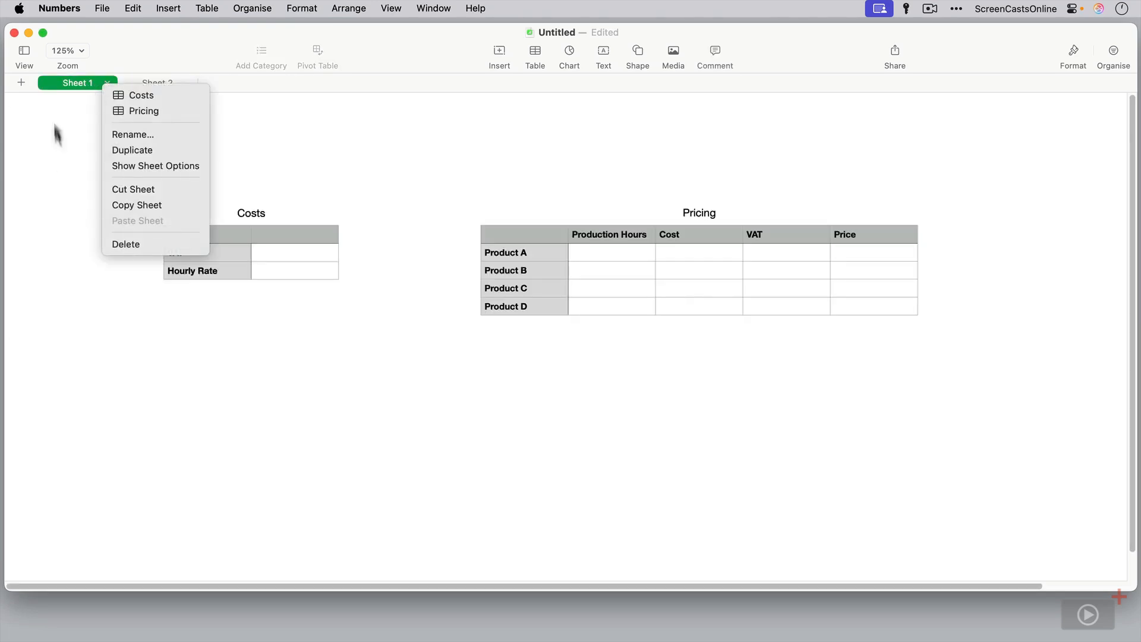
{"action": "left_click", "coordinate": [63, 185]}
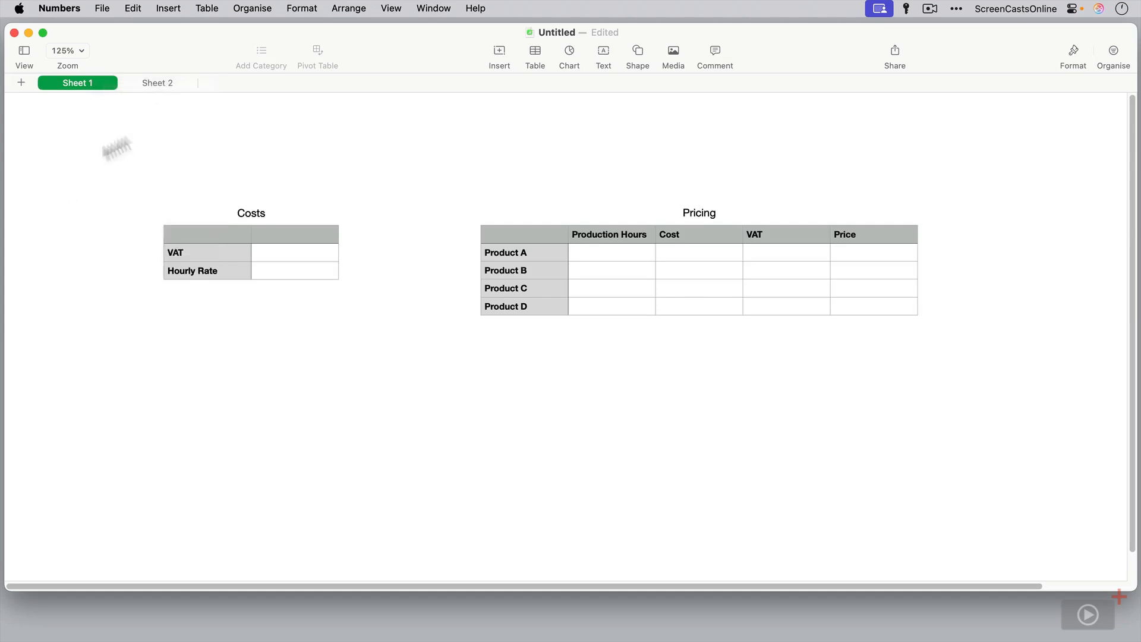
{"action": "left_click", "coordinate": [187, 83]}
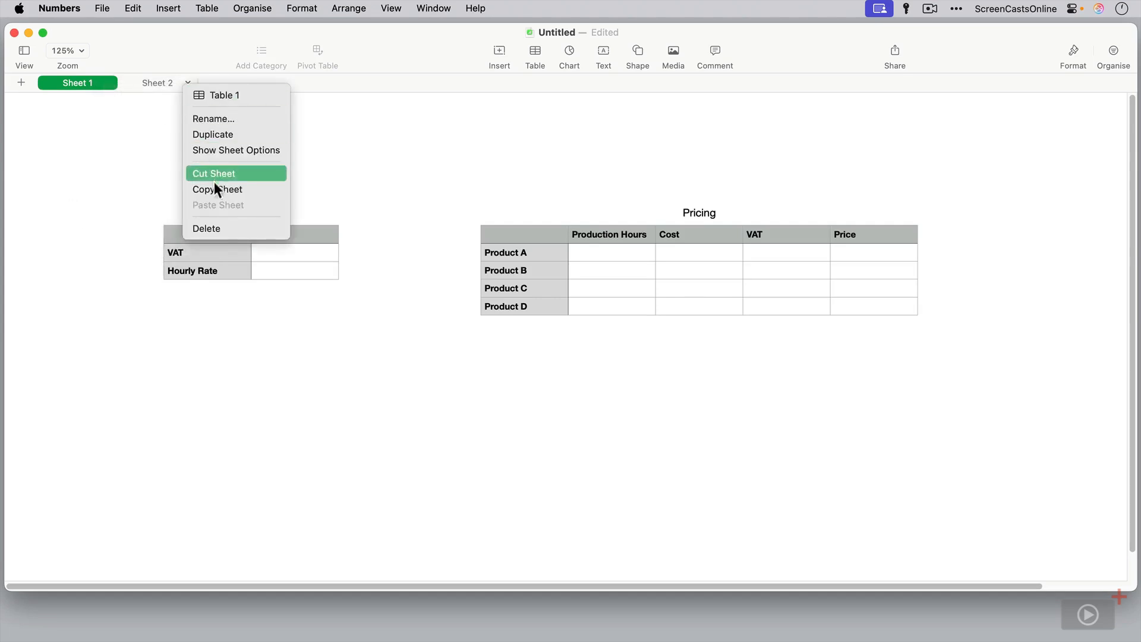
{"action": "left_click", "coordinate": [220, 230]}
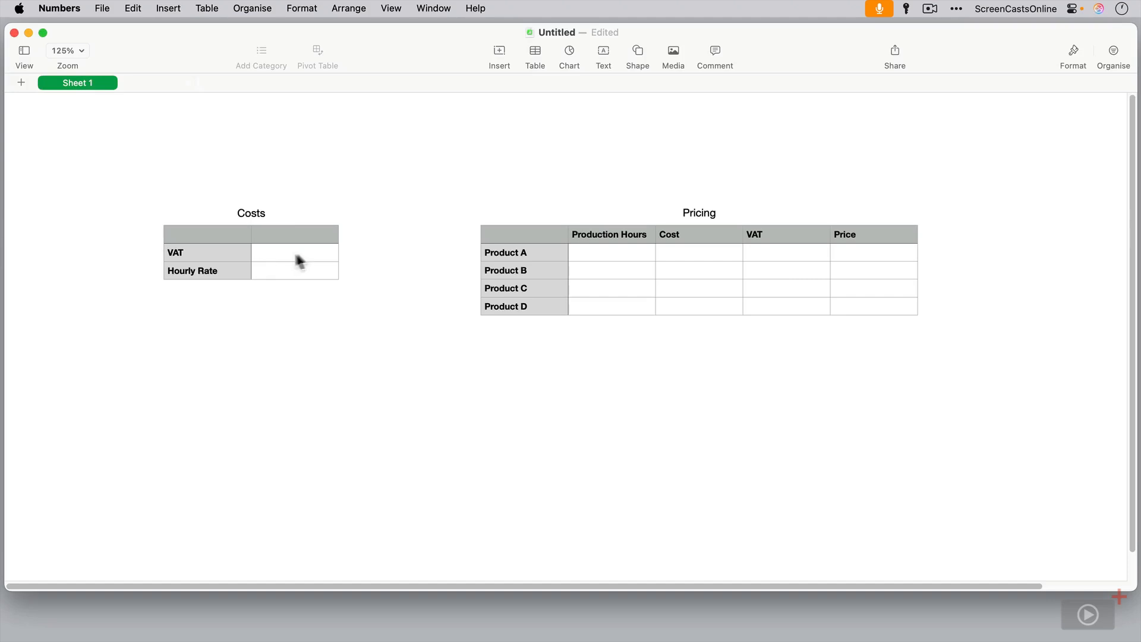
- In the Costs table, enter 20% for VAT and £15 for Hourly Rate
{"action": "left_click", "coordinate": [276, 254]}
{"action": "type", "text": "20"}
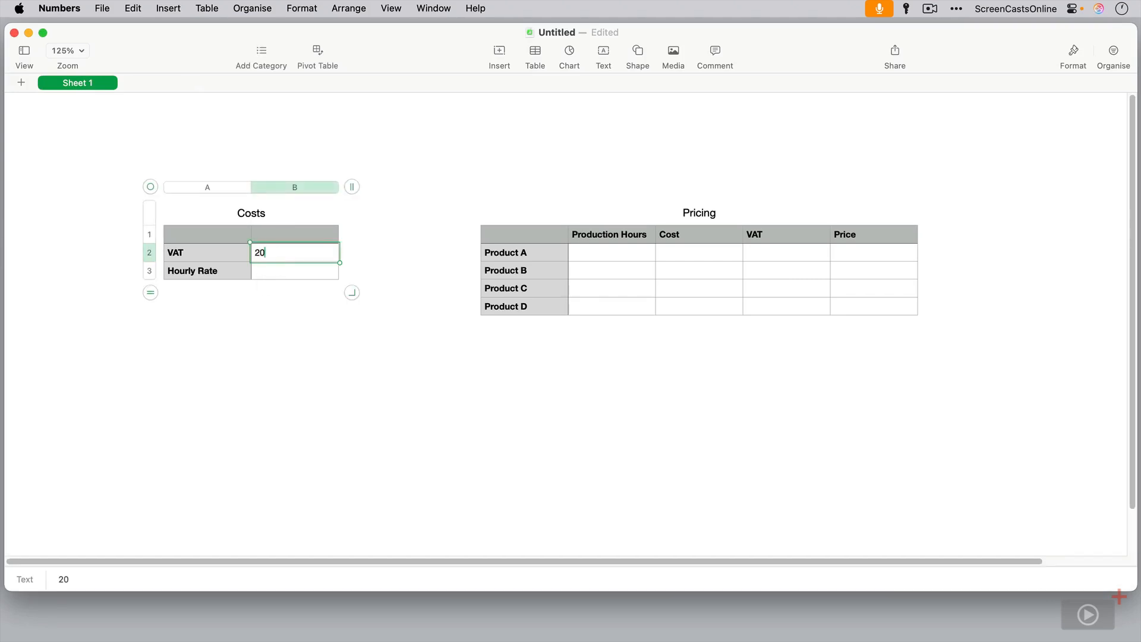
{"action": "type", "text": "%"}
{"action": "left_click", "coordinate": [280, 270]}
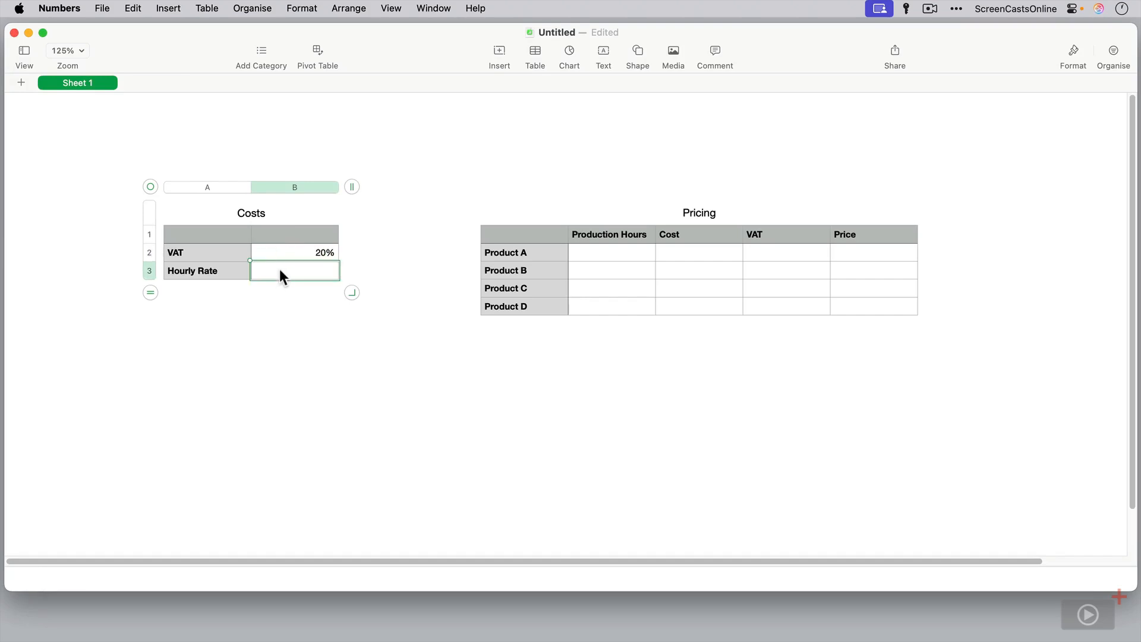
{"action": "type", "text": "£15"}
{"action": "key", "text": "Return"}
- Enter 3 as the Production Hours for Product A in the Pricing table
{"action": "left_click", "coordinate": [608, 253]}
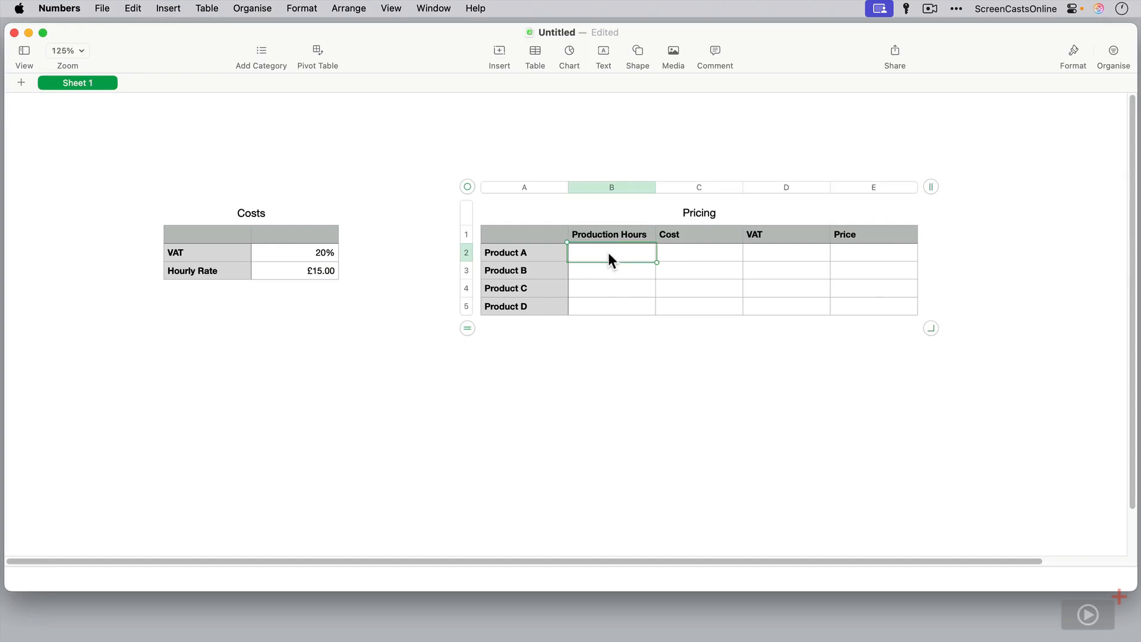
{"action": "type", "text": "3"}
{"action": "key", "text": "Tab"}
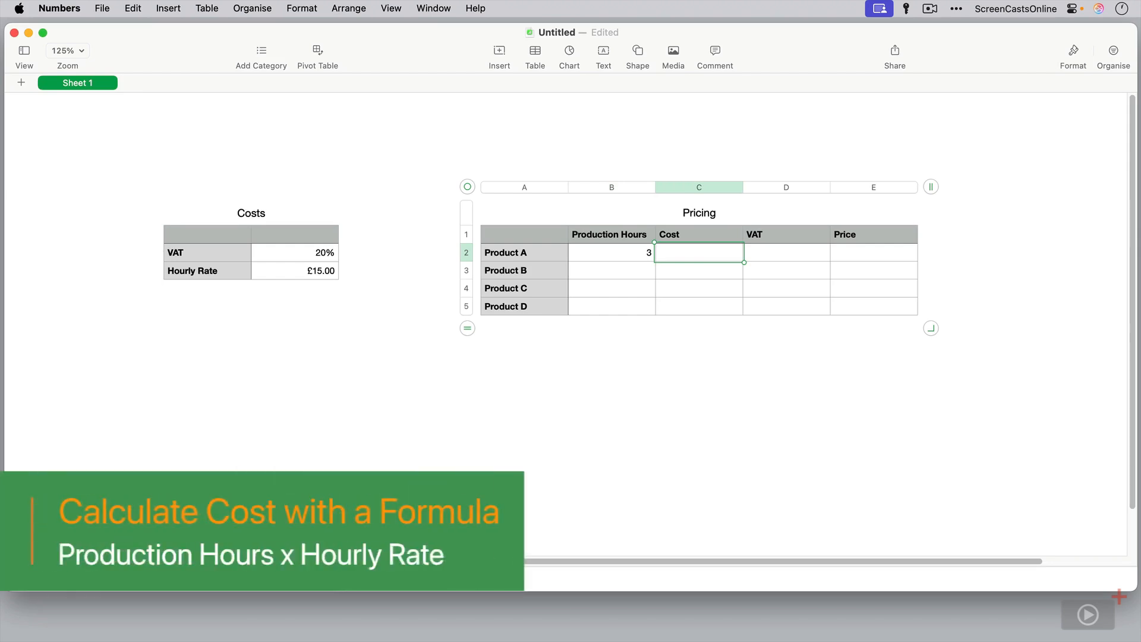
- Create Product A's Cost formula, multiplying the Hourly Rate in the Costs table by its Production Hours
{"action": "key", "text": "="}
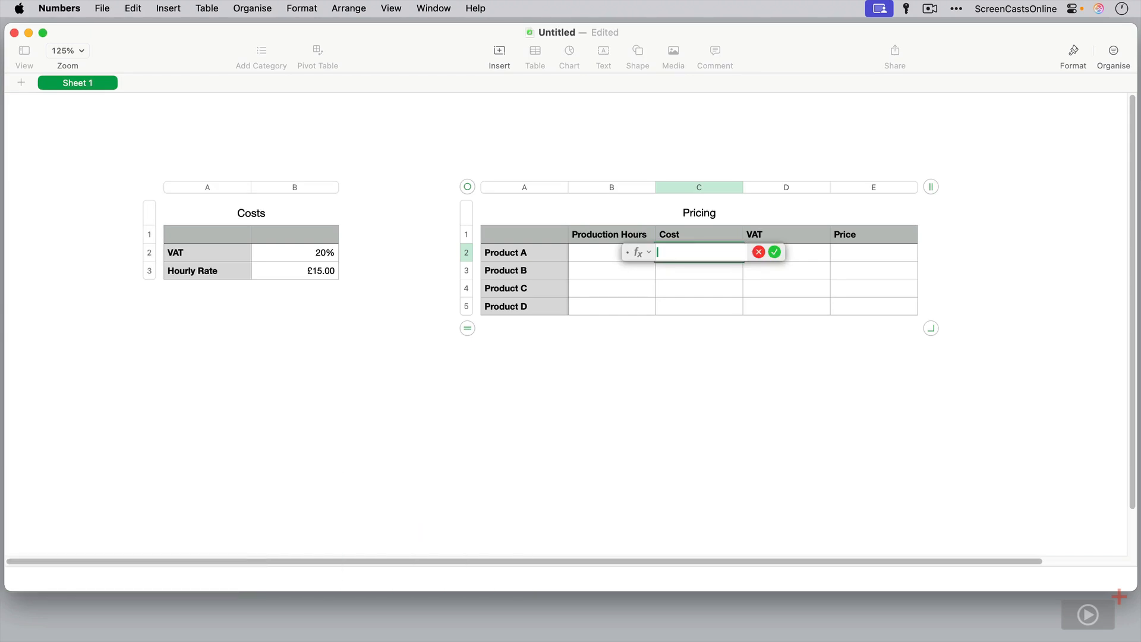
{"action": "left_click_drag", "start_coordinate": [637, 252], "coordinate": [585, 392]}
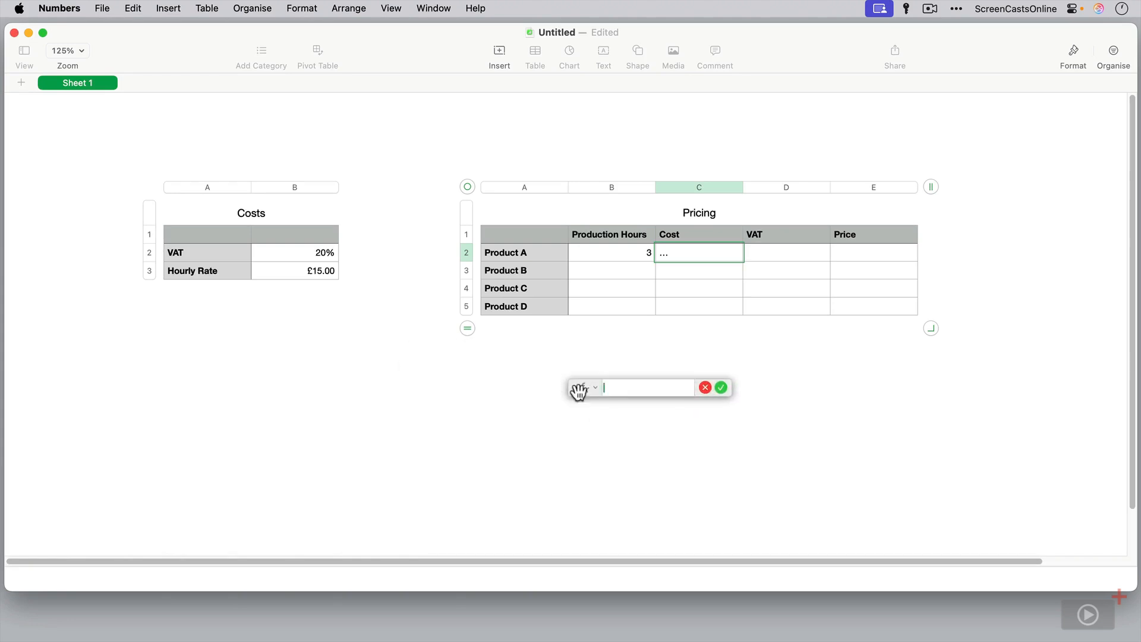
{"action": "left_click", "coordinate": [595, 388]}
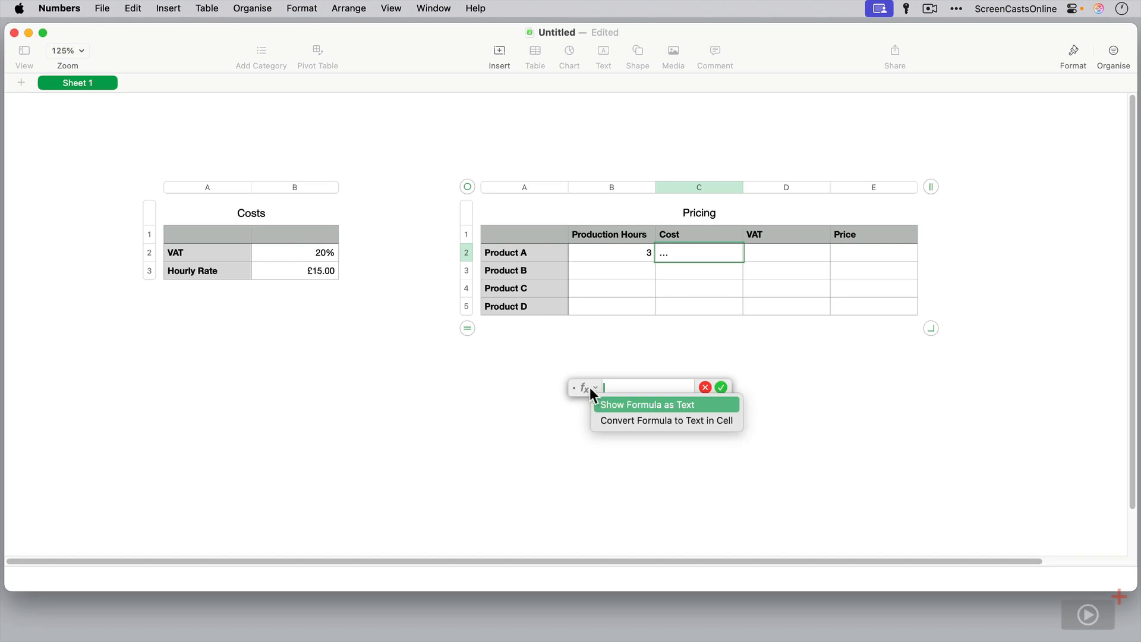
{"action": "left_click", "coordinate": [584, 388]}
{"action": "left_click_drag", "start_coordinate": [584, 387], "coordinate": [594, 364]}
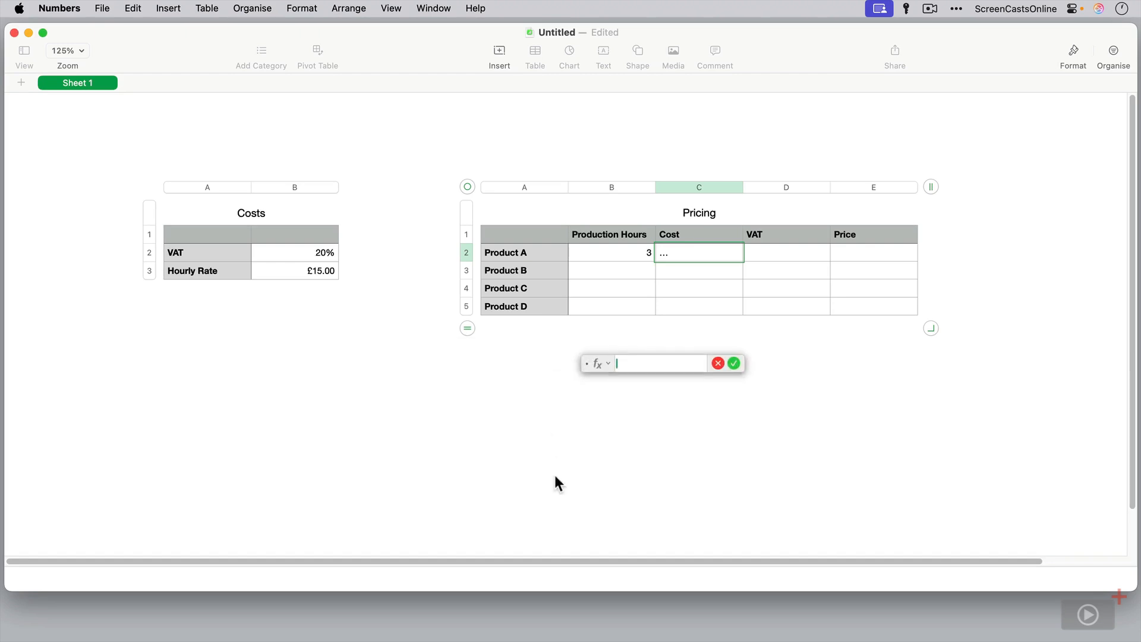
{"action": "left_click", "coordinate": [314, 273]}
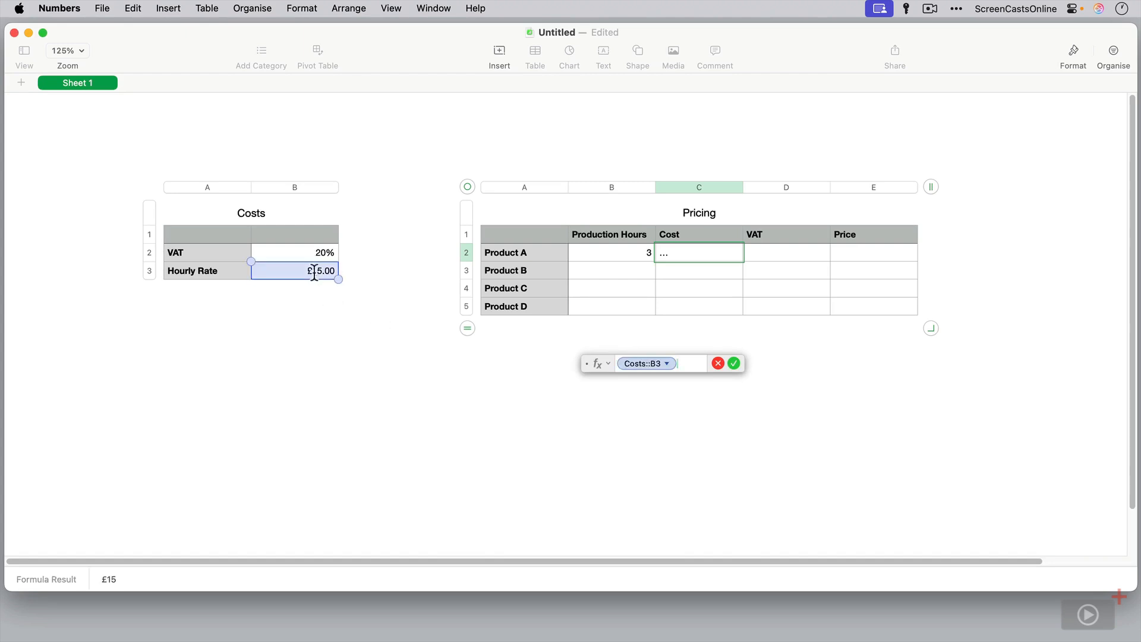
{"action": "type", "text": "*"}
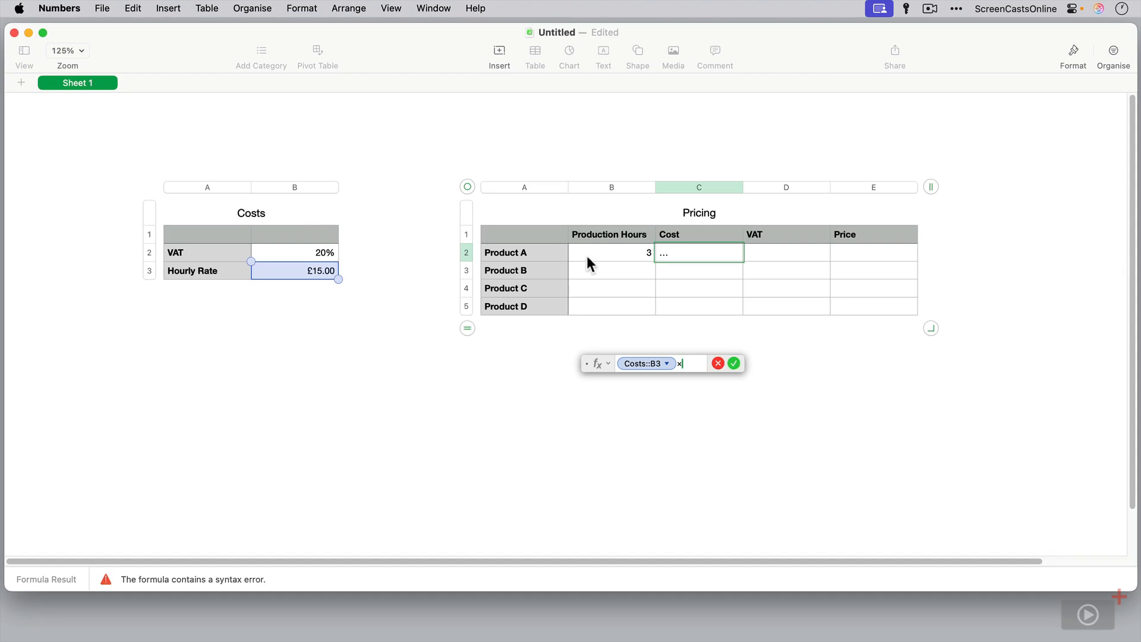
{"action": "left_click", "coordinate": [587, 255]}
{"action": "key", "text": "Return"}
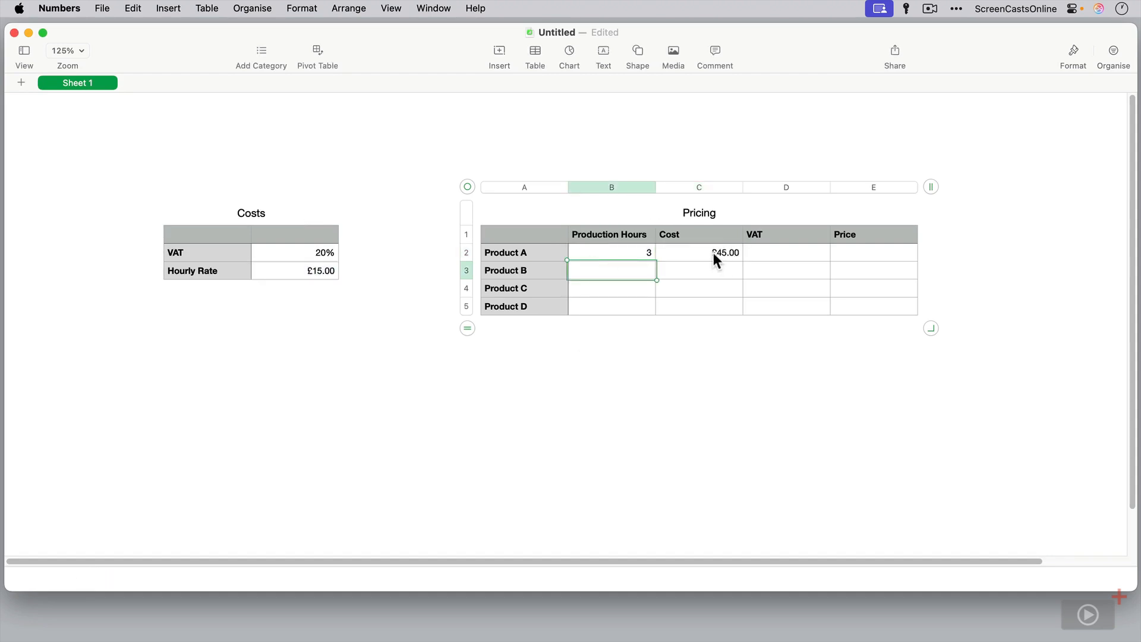
- Create Product A's VAT formula, multiplying its Cost by the VAT rate in the Costs table
{"action": "left_click", "coordinate": [788, 253]}
{"action": "key", "text": "equal"}
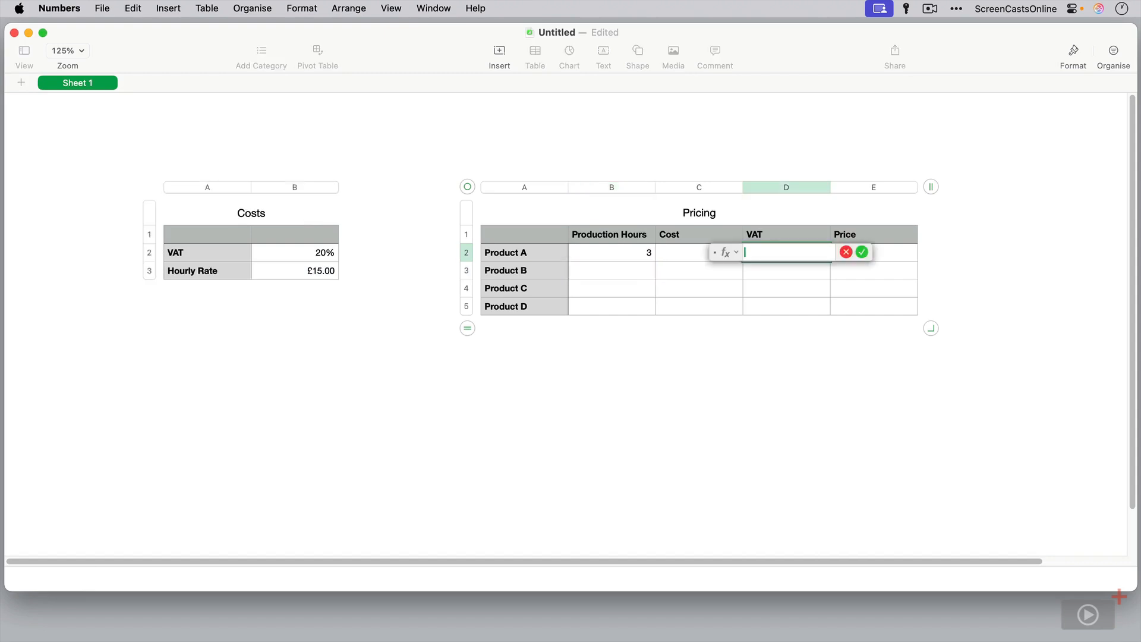
{"action": "left_click", "coordinate": [686, 253]}
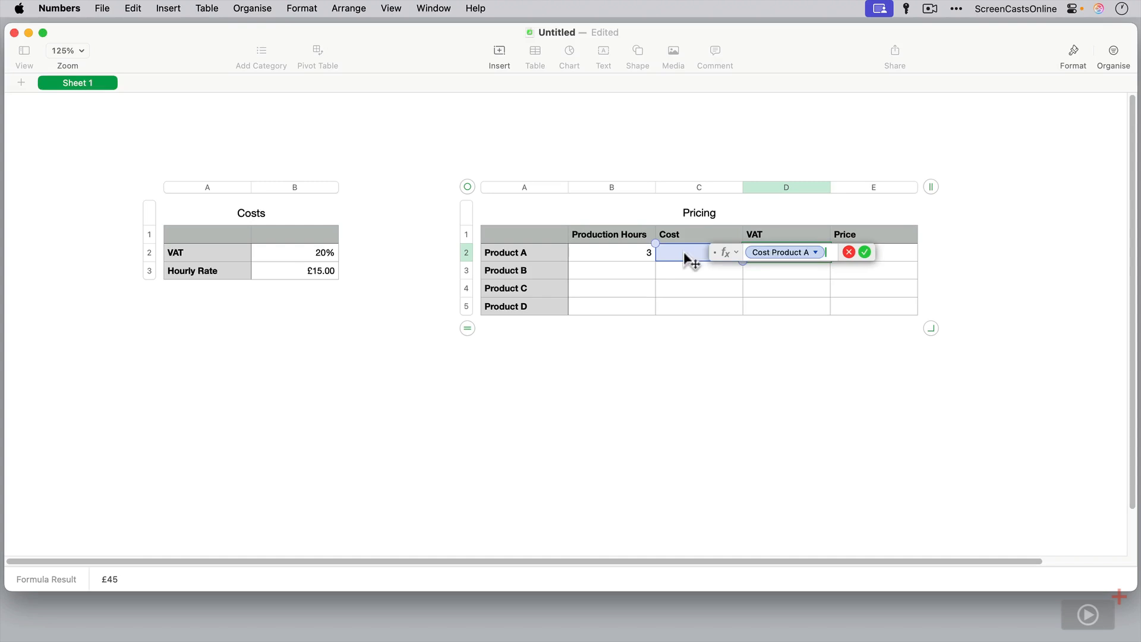
{"action": "type", "text": "*"}
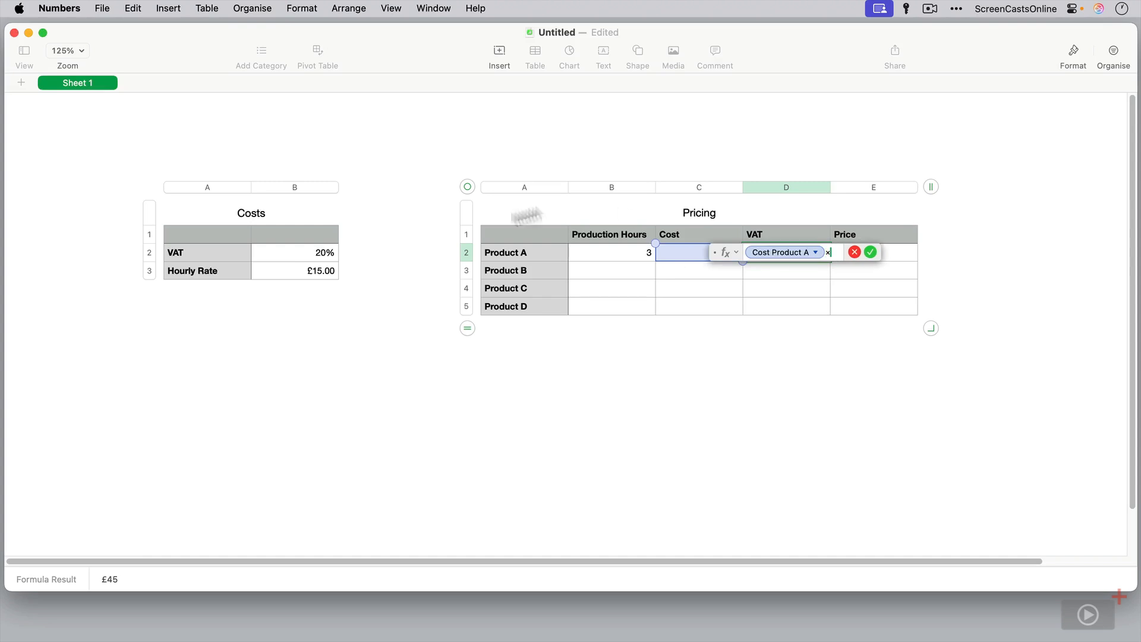
{"action": "left_click", "coordinate": [321, 252]}
{"action": "key", "text": "Return"}
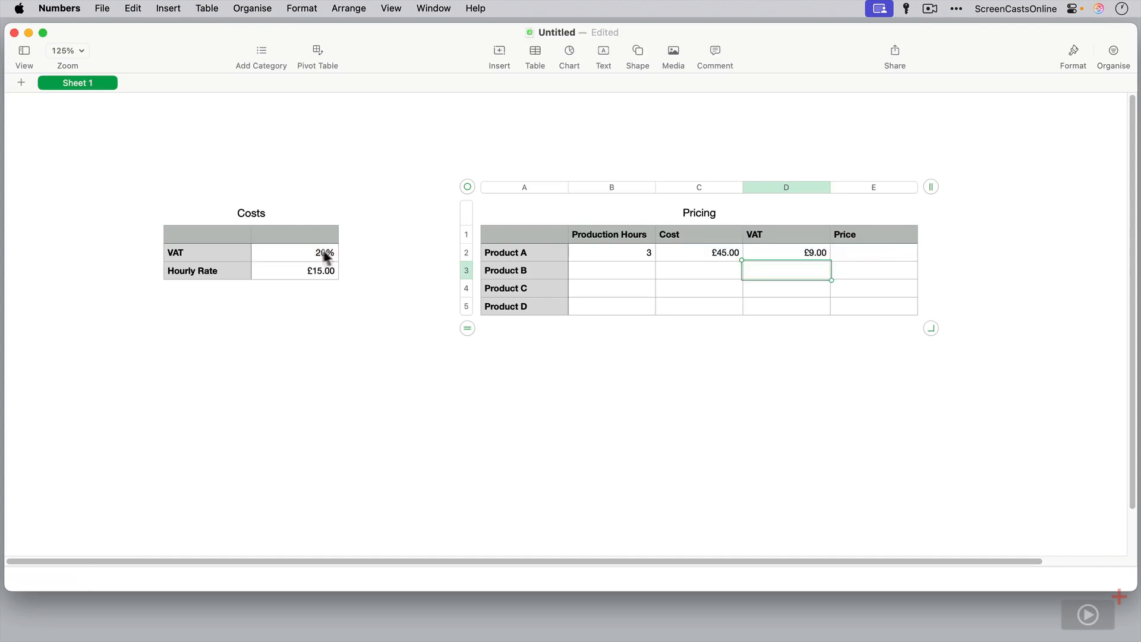
- Create Product A's Price formula, adding its Cost and VAT cells
{"action": "left_click", "coordinate": [880, 256]}
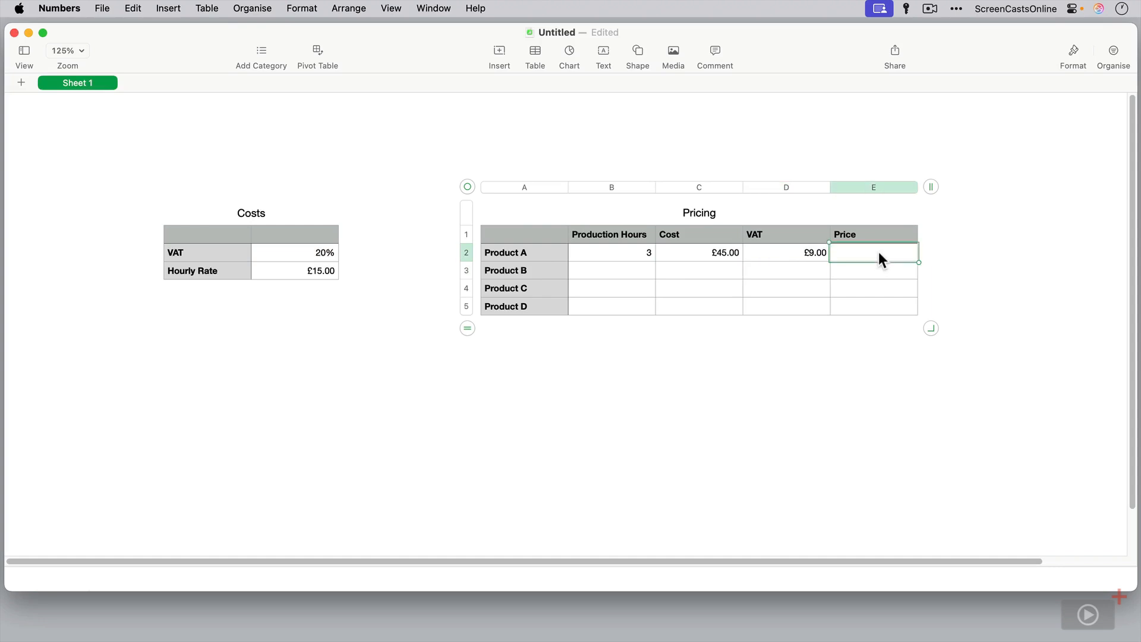
{"action": "type", "text": "="}
{"action": "left_click", "coordinate": [721, 252]}
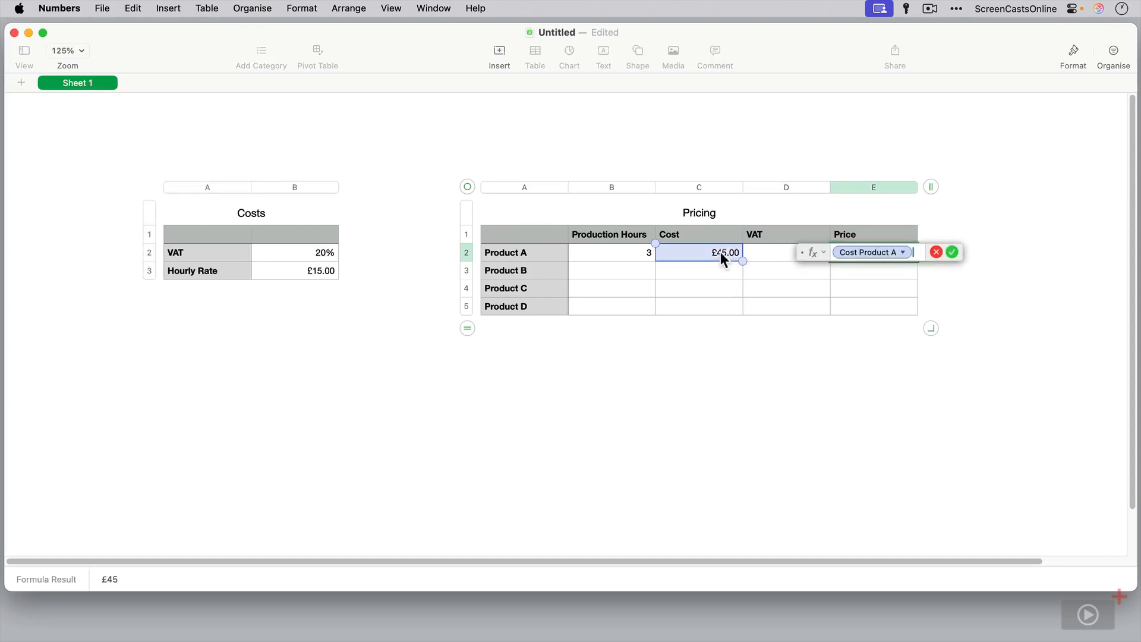
{"action": "type", "text": "+"}
{"action": "left_click", "coordinate": [786, 252]}
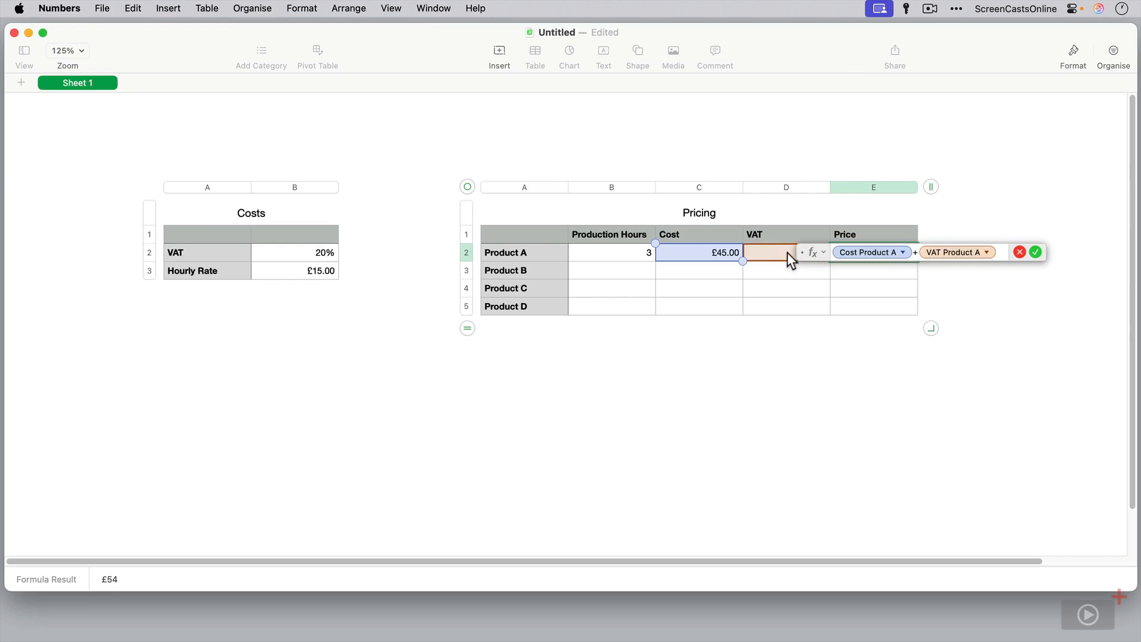
{"action": "key", "text": "Return"}
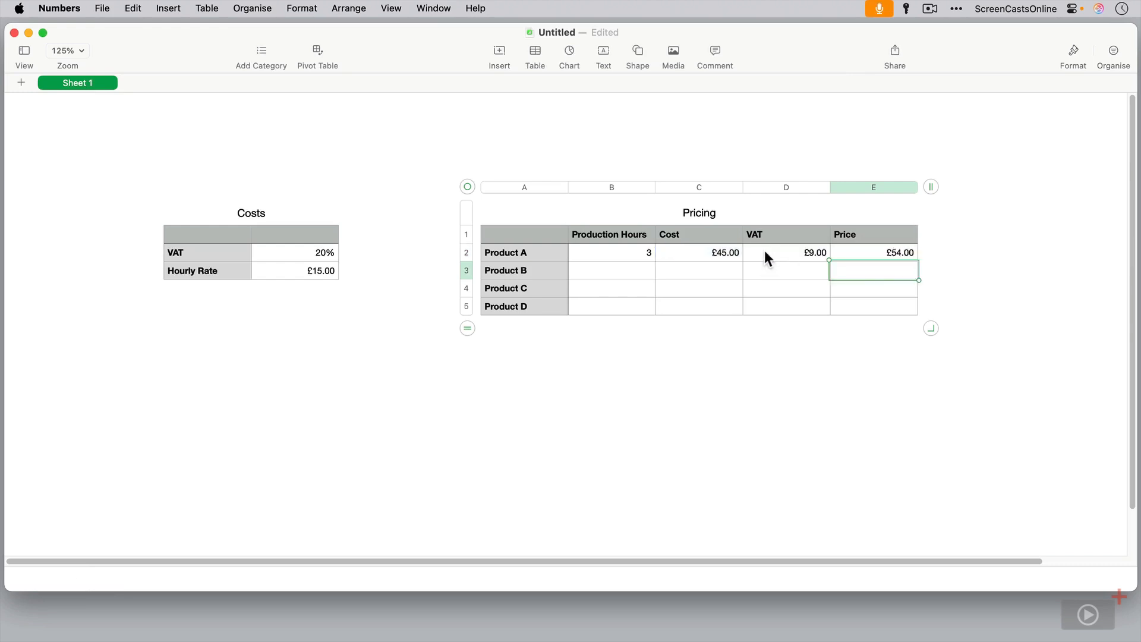
- Enter 5 as the Production Hours for Product B in the Pricing table
{"action": "left_click", "coordinate": [622, 273]}
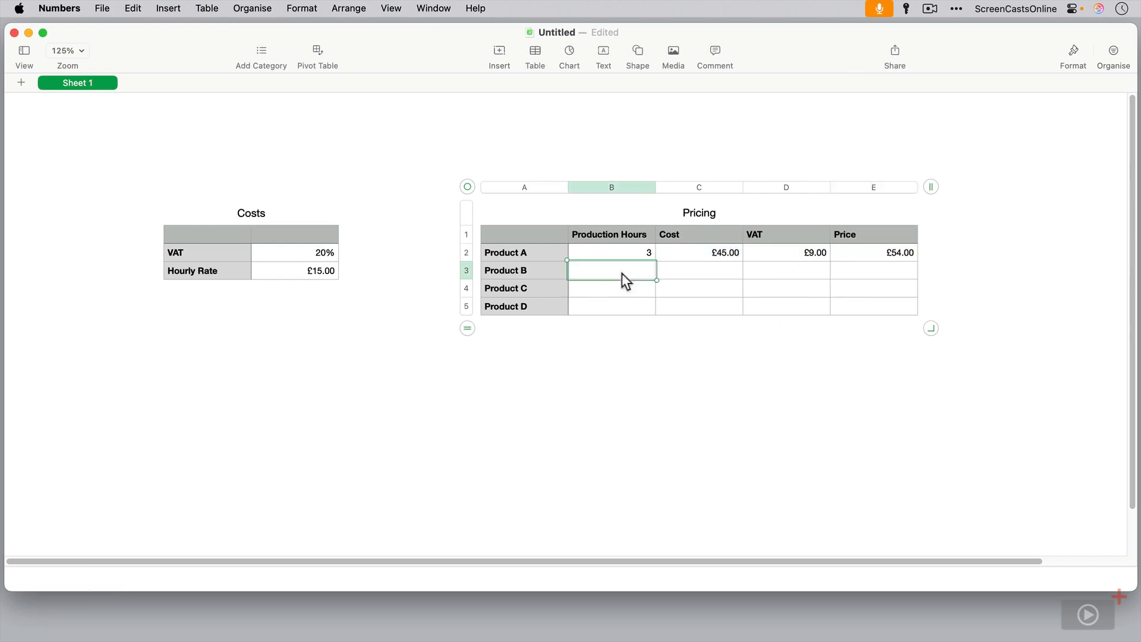
{"action": "type", "text": "5"}
{"action": "key", "text": "Return"}
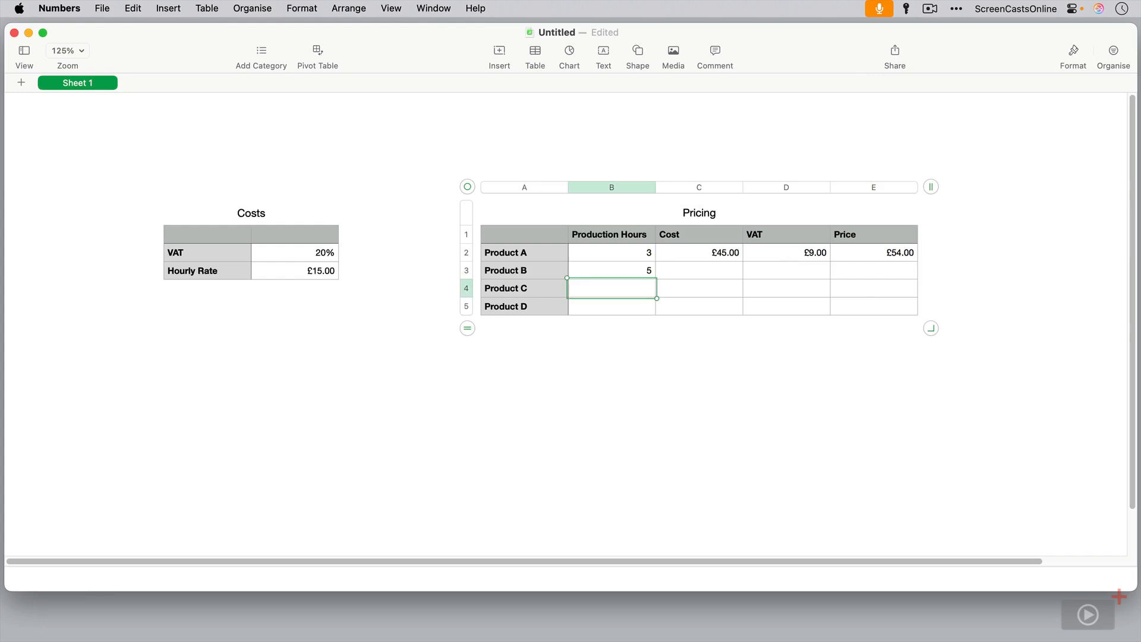
- Add two empty rows to the Costs table and fill Product A's Cost, VAT and Price formulas down to Product B
{"action": "left_click", "coordinate": [330, 272]}
{"action": "left_click_drag", "start_coordinate": [352, 292], "coordinate": [354, 350]}
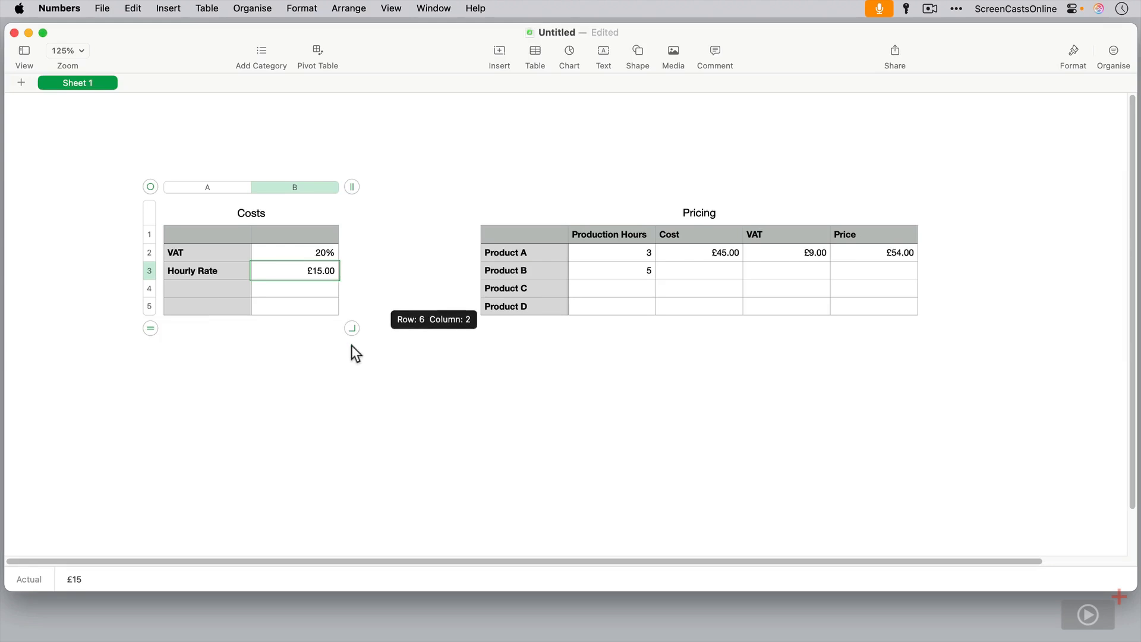
{"action": "left_click_drag", "start_coordinate": [697, 253], "coordinate": [786, 280]}
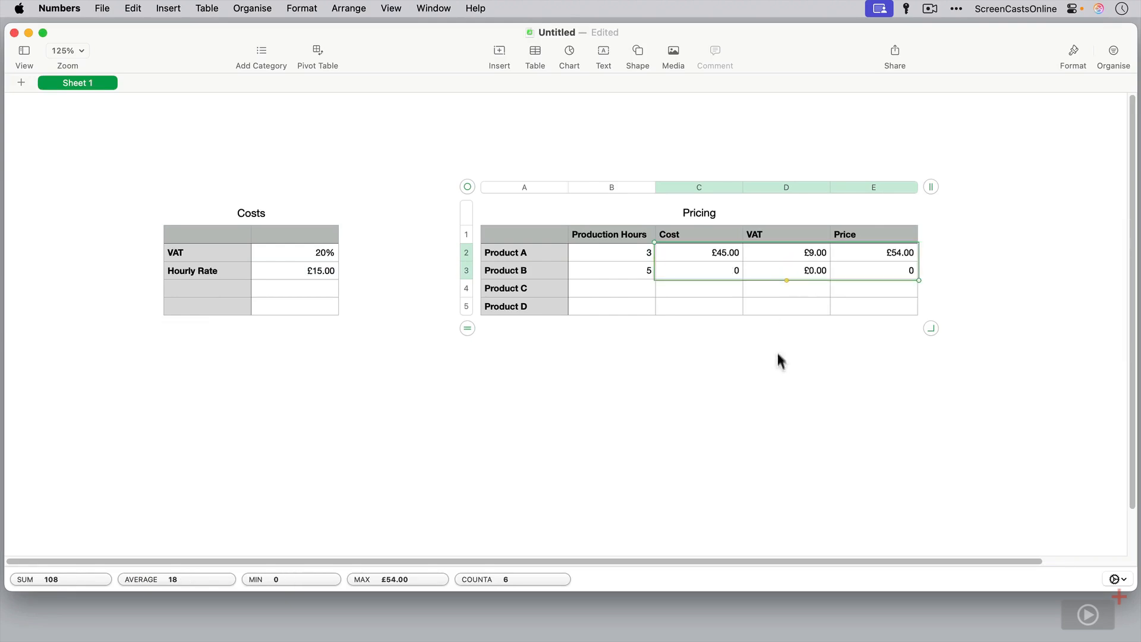
- Inspect Product B's Cost and Price formulas, and clear the Cost, VAT and Price cells in Product B's row
{"action": "double_click", "coordinate": [712, 266]}
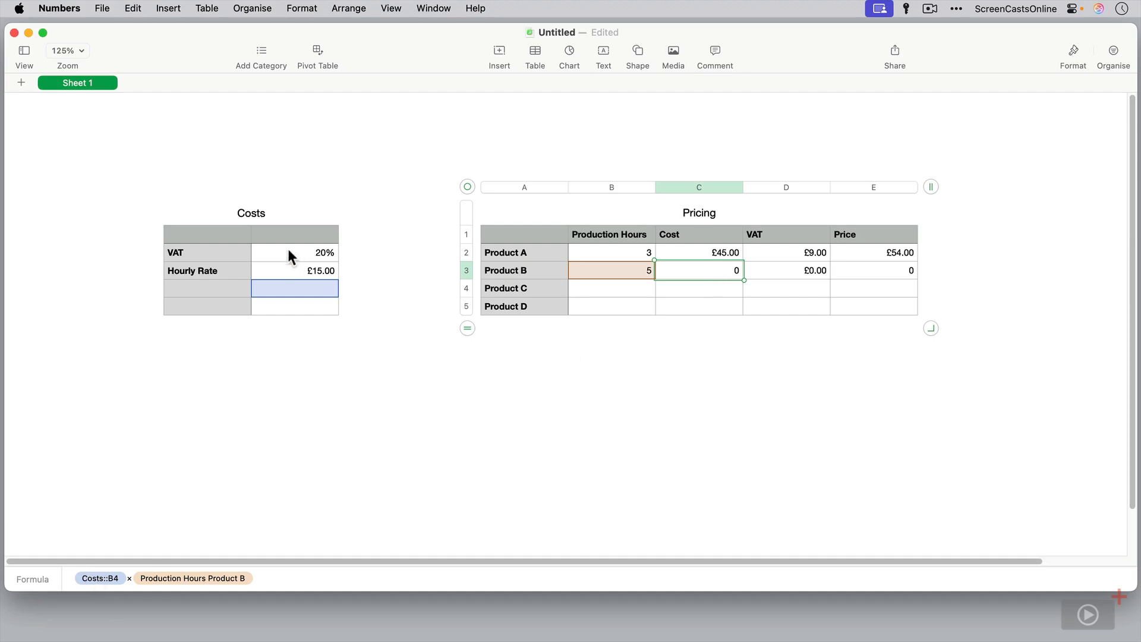
{"action": "double_click", "coordinate": [875, 270]}
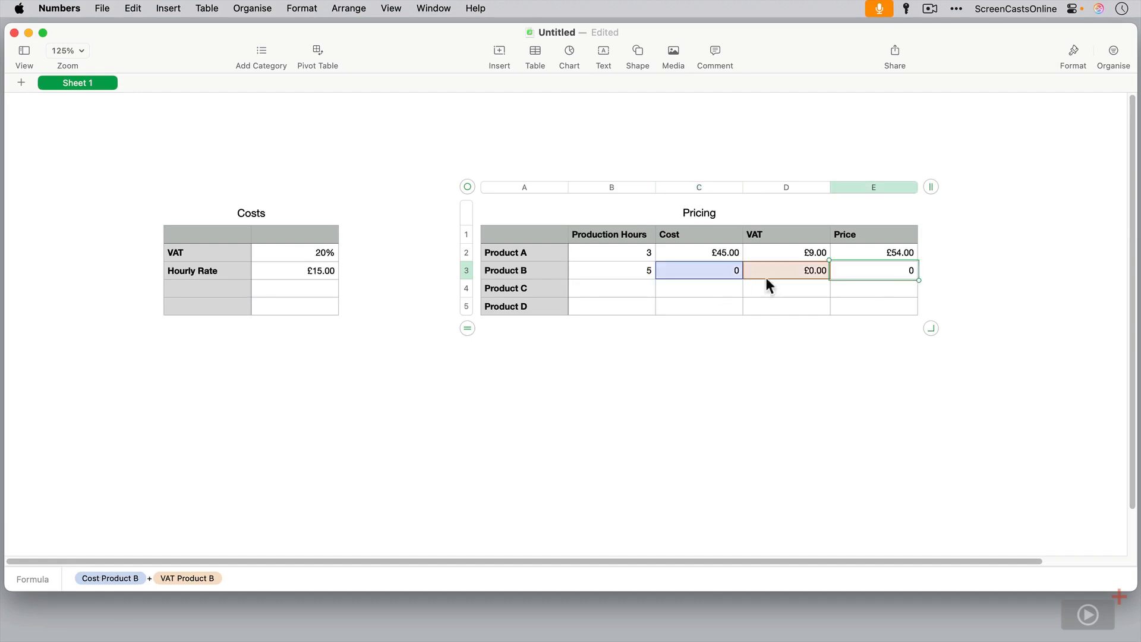
{"action": "key", "text": "Escape"}
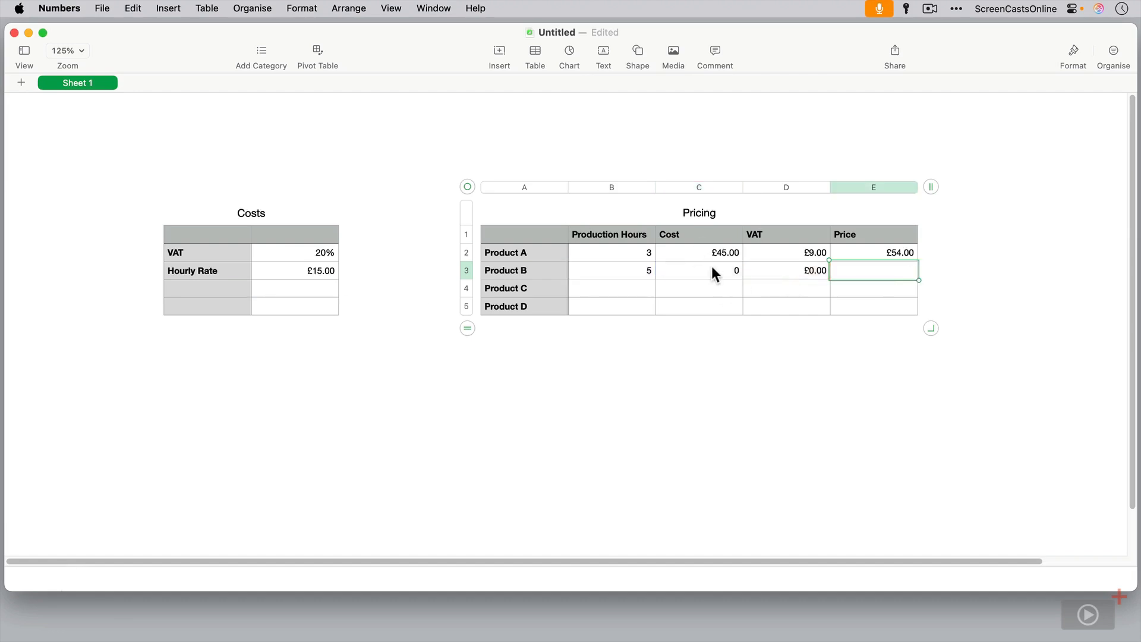
{"action": "left_click_drag", "start_coordinate": [712, 266], "coordinate": [783, 269]}
{"action": "key", "text": "Delete"}
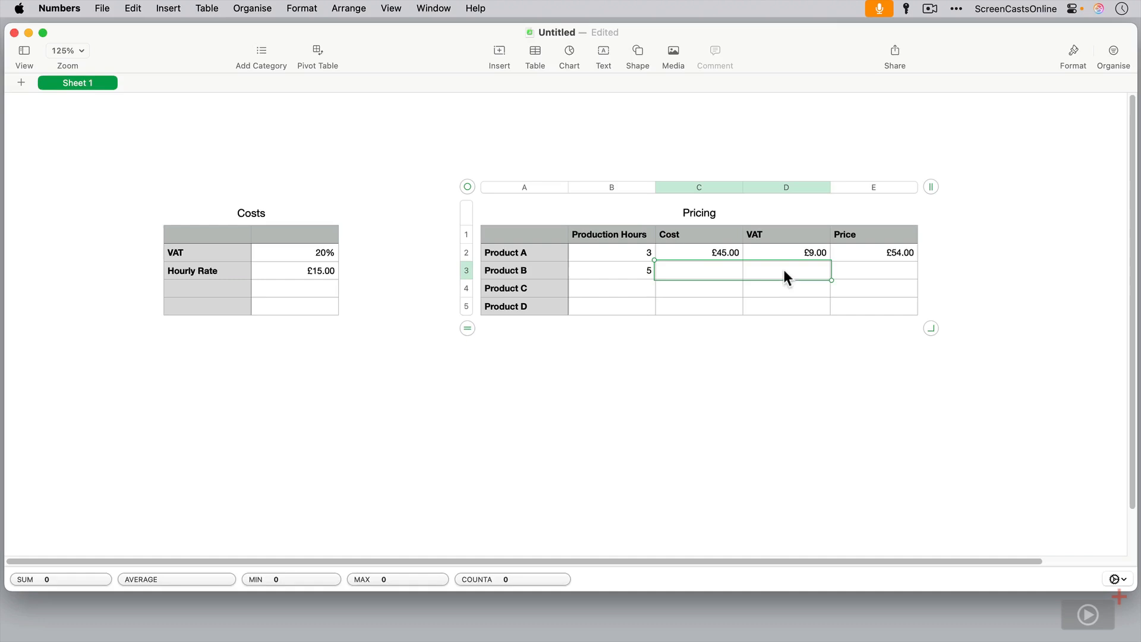
- Preserve both row and column of the hourly rate reference (Costs::B3) in Product A's Cost formula
{"action": "left_click", "coordinate": [717, 251]}
{"action": "double_click", "coordinate": [716, 252]}
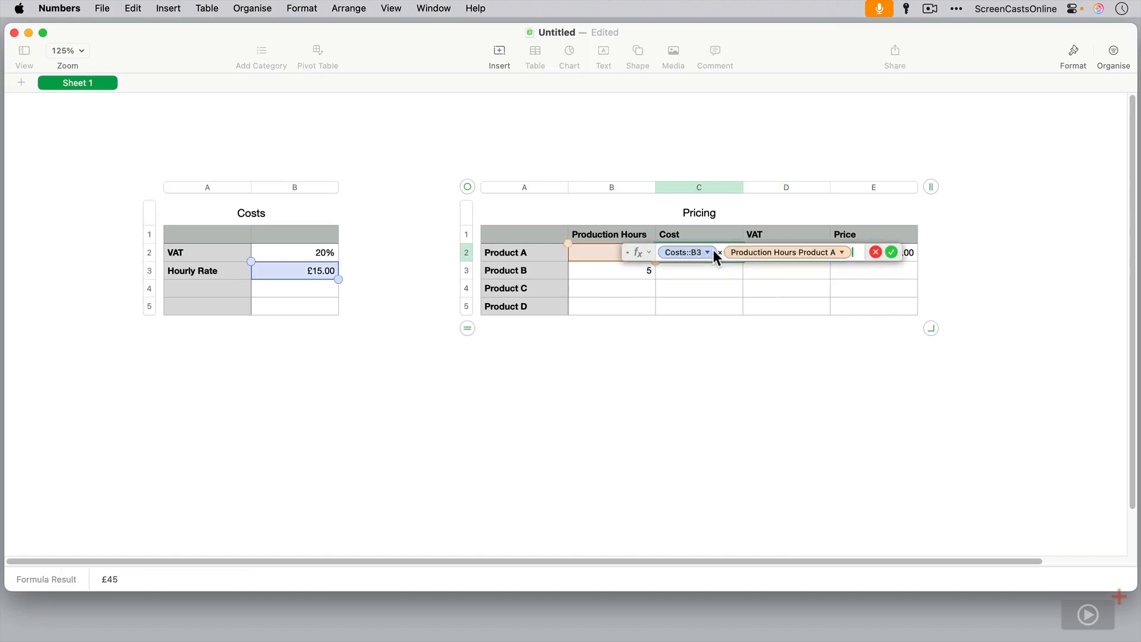
{"action": "left_click", "coordinate": [708, 252]}
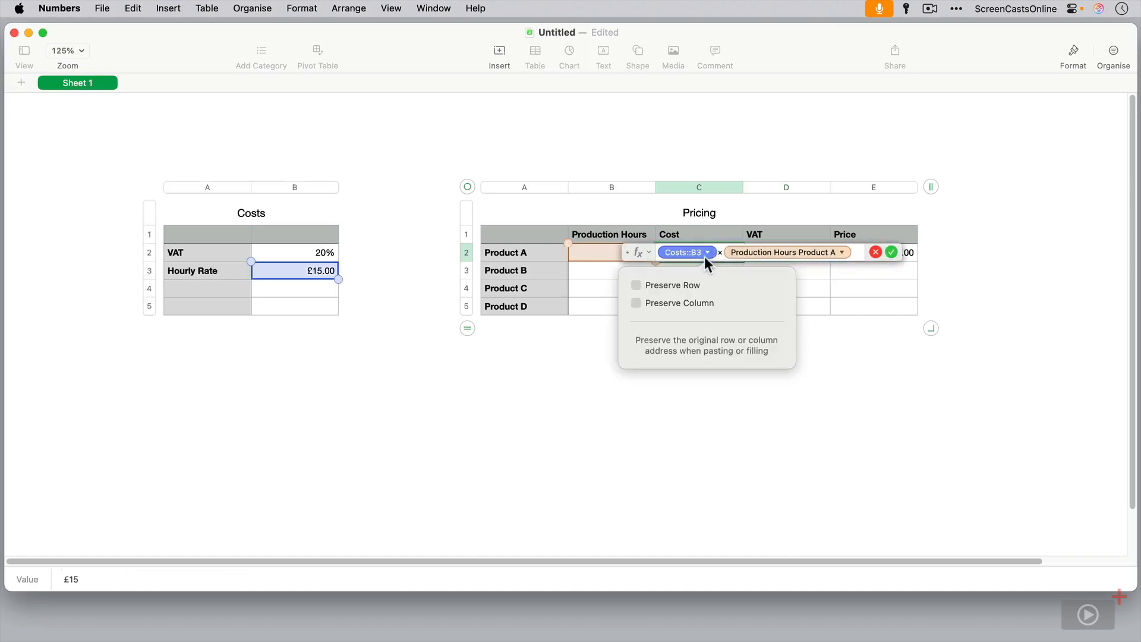
{"action": "left_click", "coordinate": [661, 285]}
{"action": "left_click", "coordinate": [668, 304]}
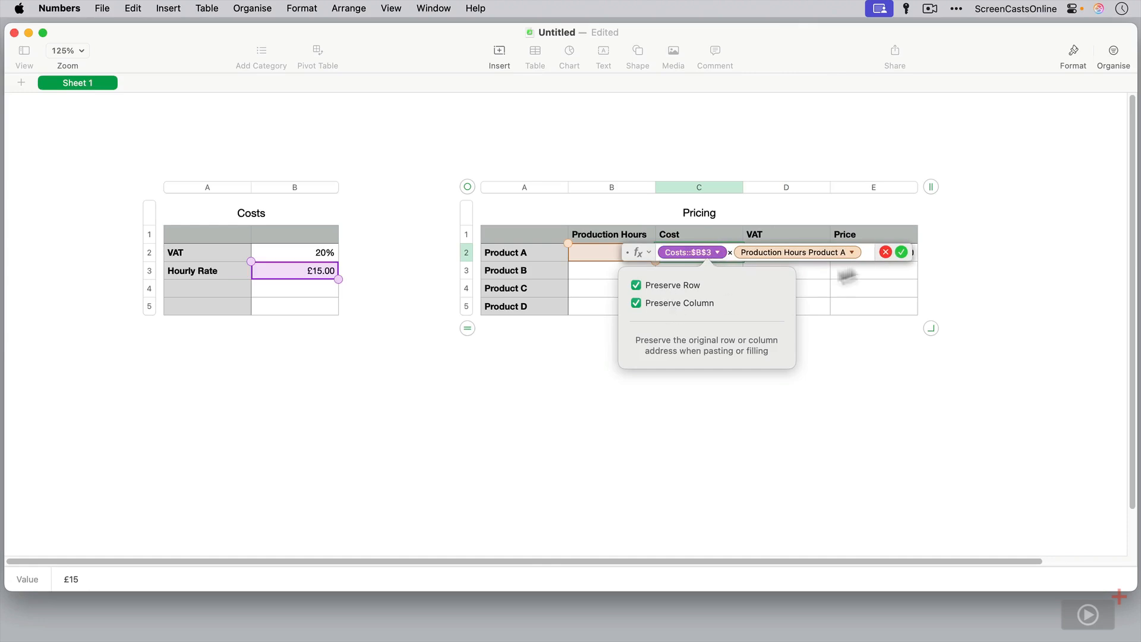
{"action": "left_click", "coordinate": [901, 252]}
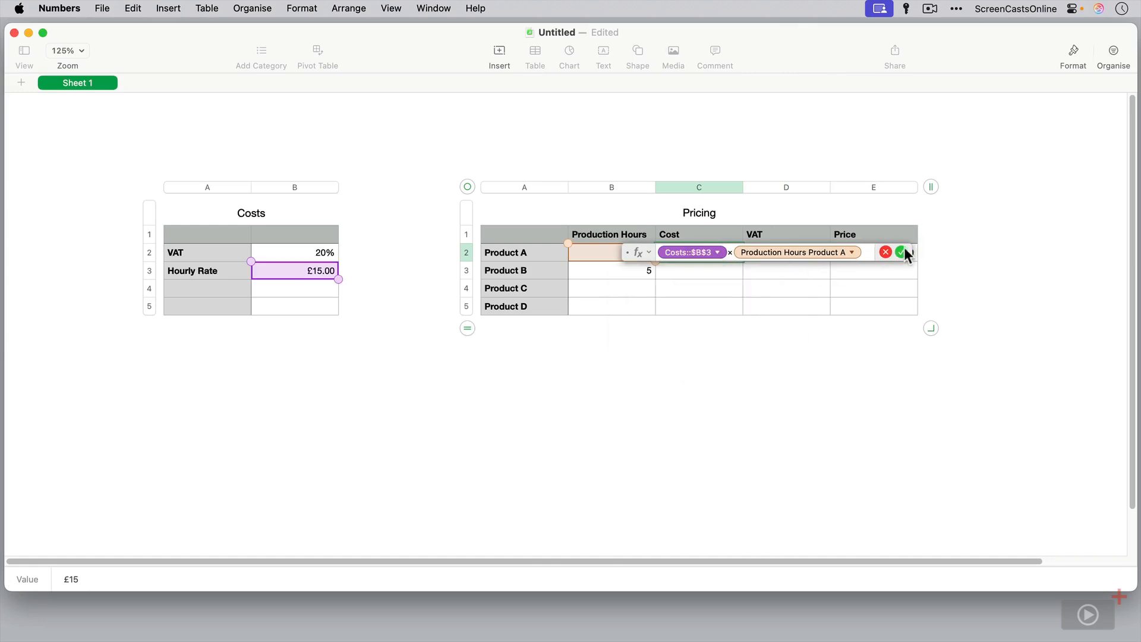
{"action": "left_click", "coordinate": [902, 251]}
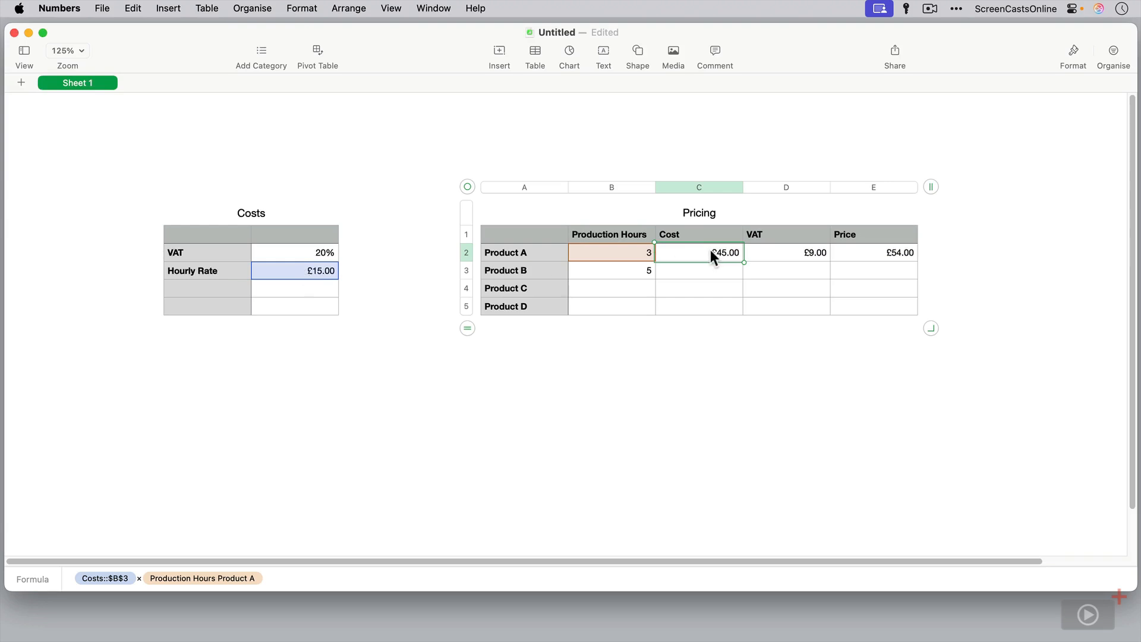
- Make the VAT rate reference (Costs::B2) in Product A's VAT formula absolute by preserving its row and column
{"action": "left_click", "coordinate": [789, 248]}
{"action": "left_click", "coordinate": [791, 250]}
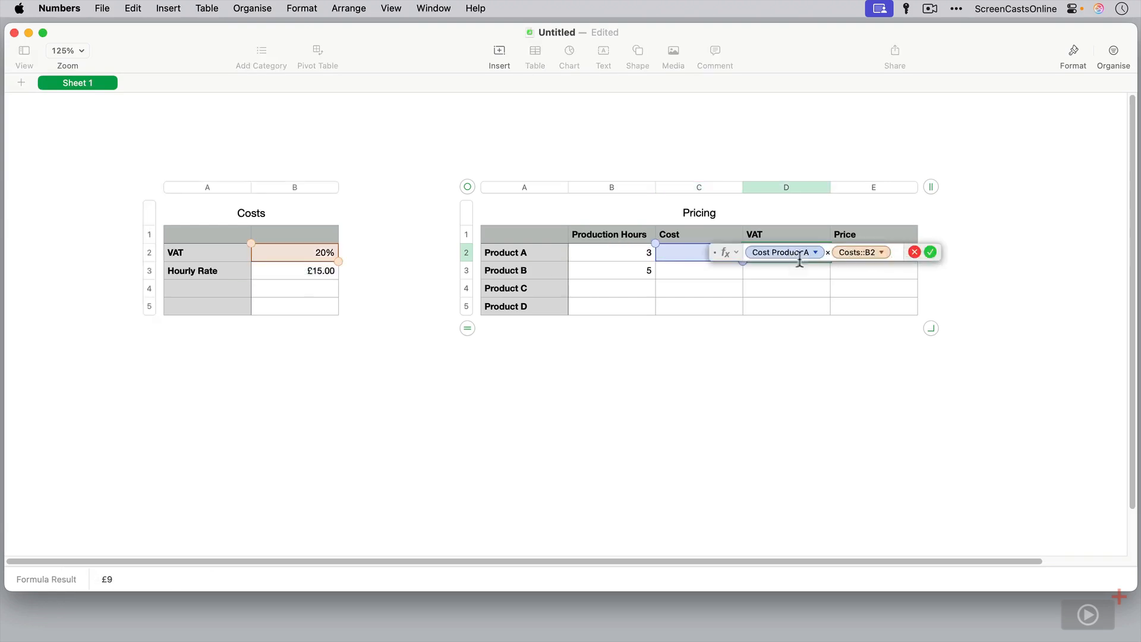
{"action": "left_click", "coordinate": [882, 253]}
{"action": "left_click", "coordinate": [844, 286]}
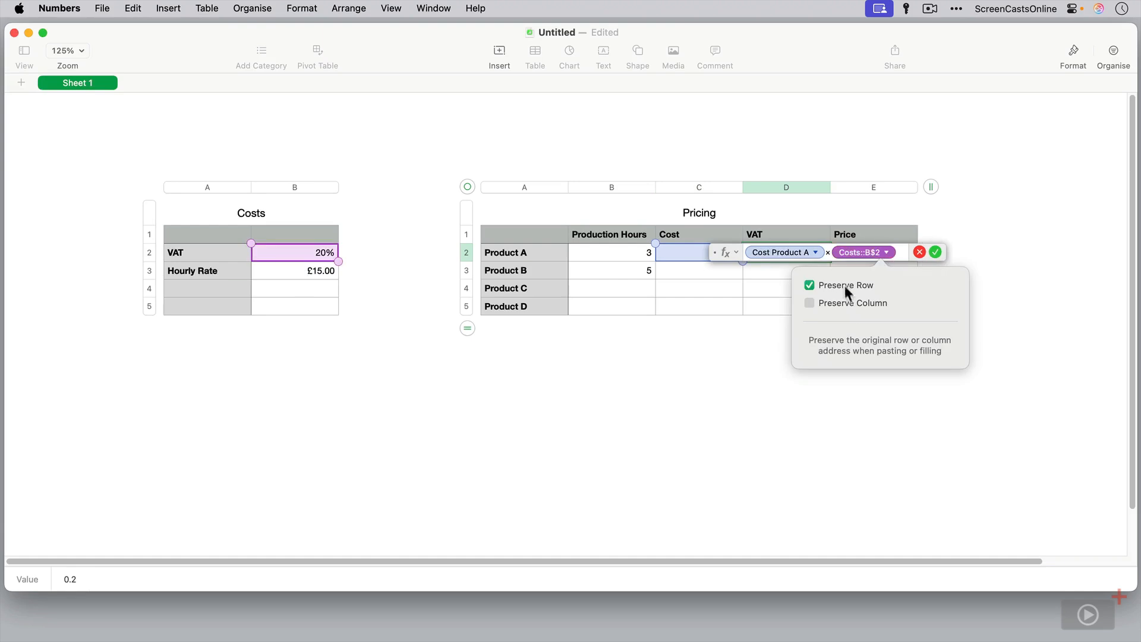
{"action": "left_click", "coordinate": [851, 303]}
{"action": "left_click", "coordinate": [935, 252]}
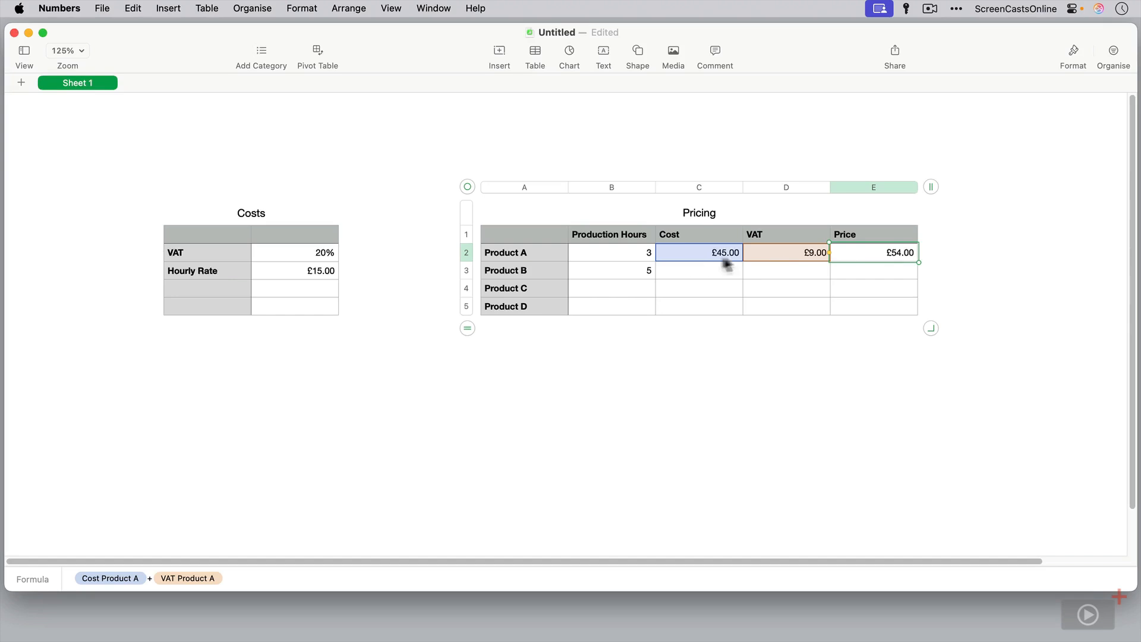
- Fill Product A's Cost, VAT and Price formulas down to Product B and check the references in Product B's Cost and VAT cells
{"action": "left_click", "coordinate": [781, 351]}
{"action": "left_click_drag", "start_coordinate": [713, 249], "coordinate": [856, 251]}
{"action": "left_click_drag", "start_coordinate": [787, 263], "coordinate": [787, 275]}
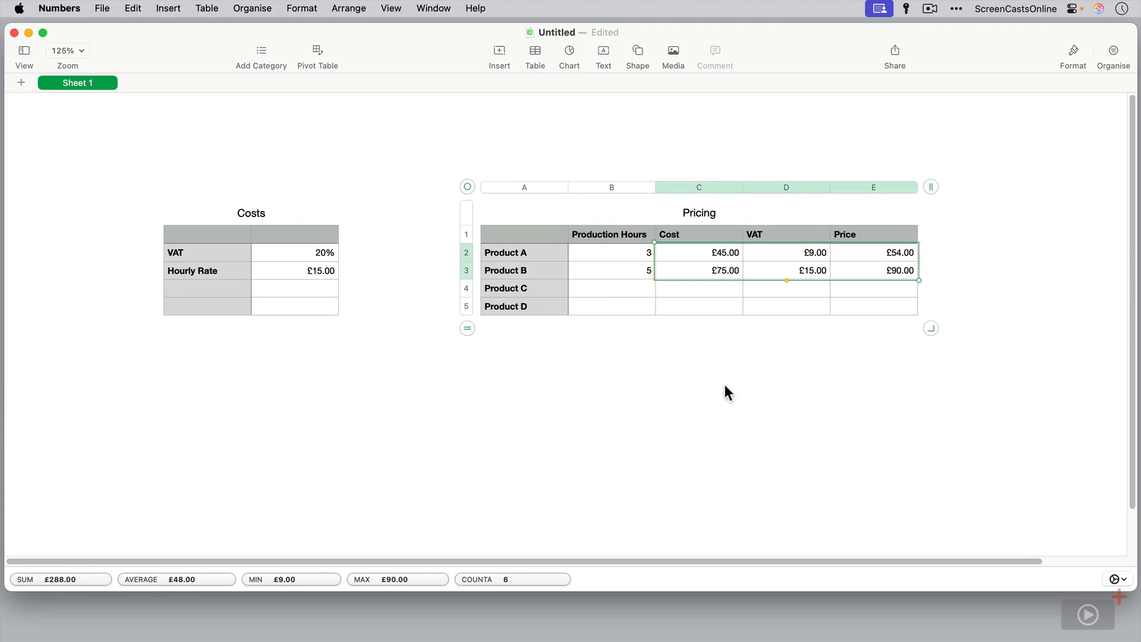
{"action": "left_click", "coordinate": [722, 275]}
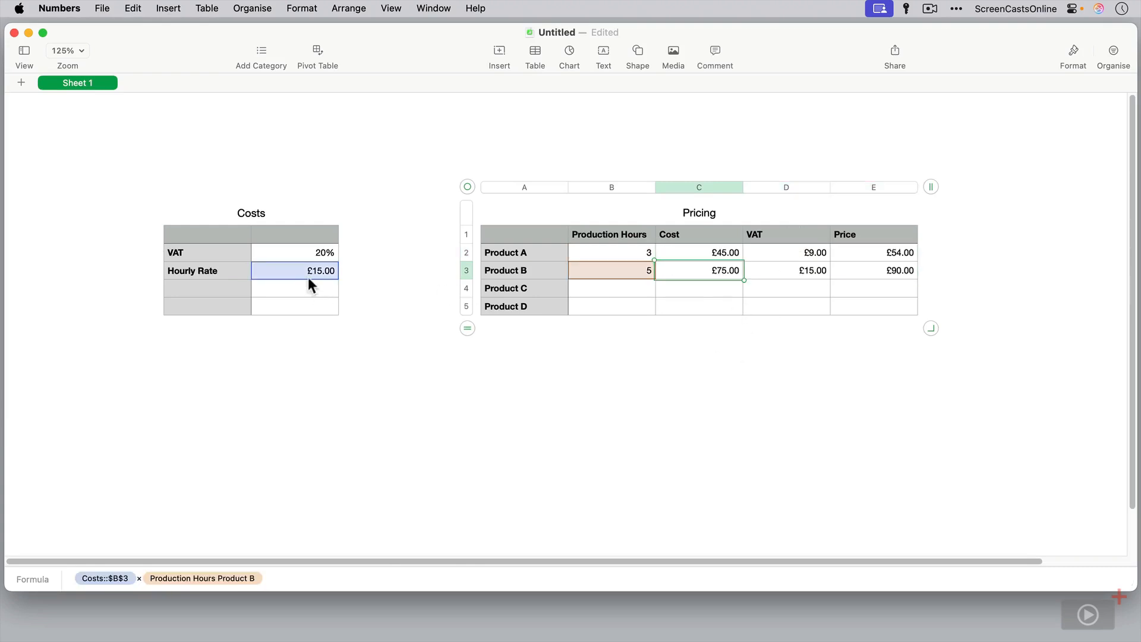
{"action": "left_click", "coordinate": [780, 272]}
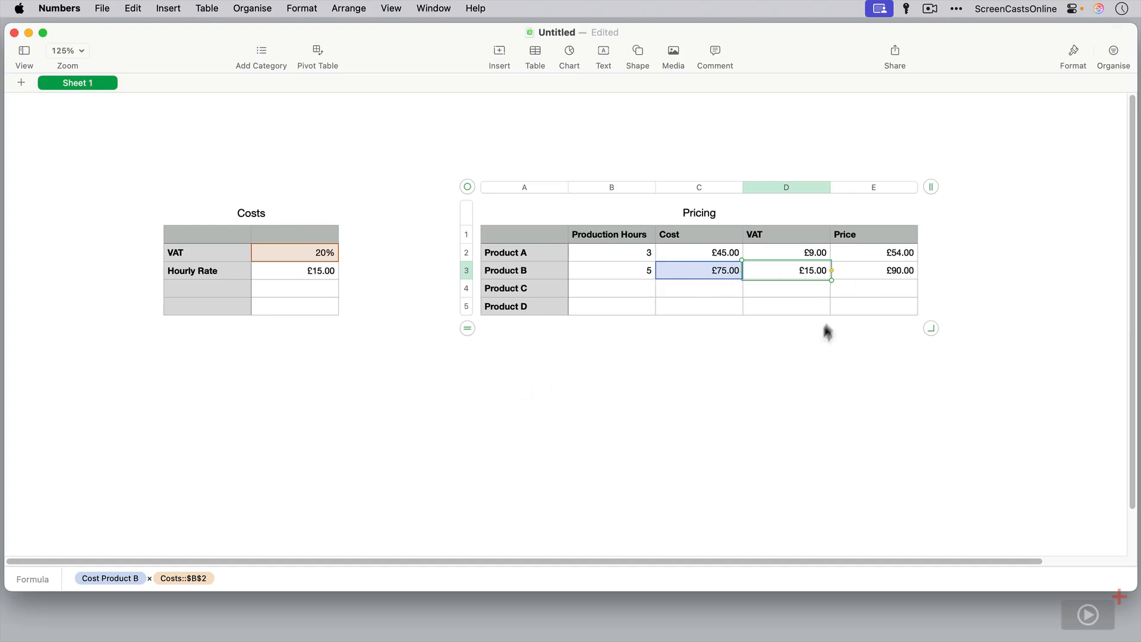
- Fill Product B's Cost, VAT and Price formulas down to Products C and D, and enter 2 and 4 as their Production Hours
{"action": "left_click", "coordinate": [828, 356]}
{"action": "left_click_drag", "start_coordinate": [708, 275], "coordinate": [787, 308]}
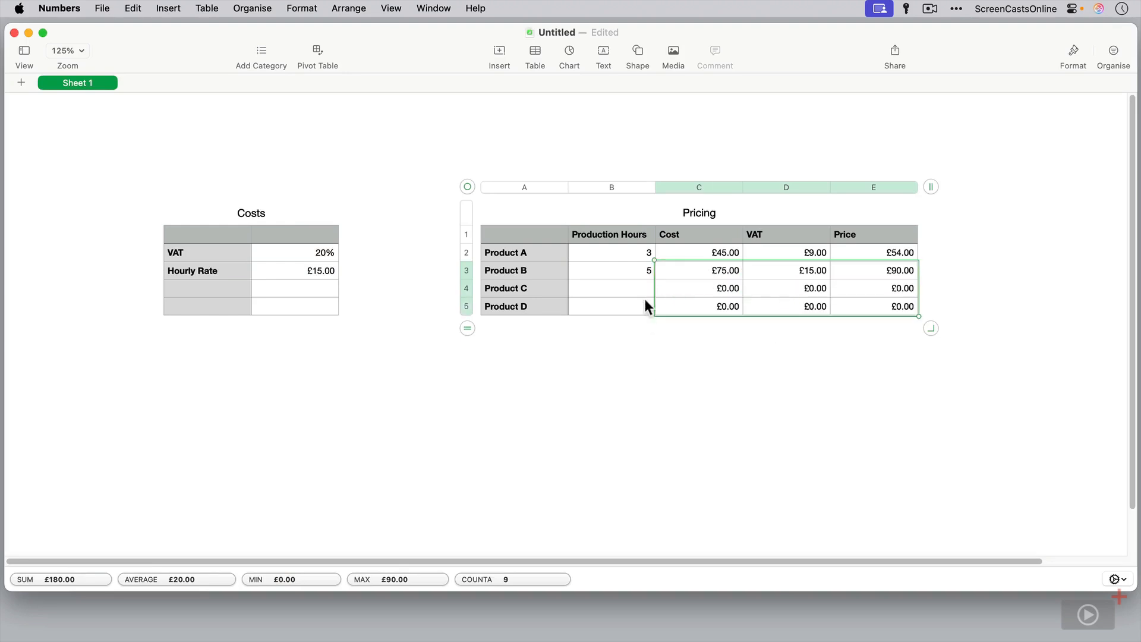
{"action": "left_click", "coordinate": [643, 290]}
{"action": "type", "text": "2"}
{"action": "key", "text": "Return"}
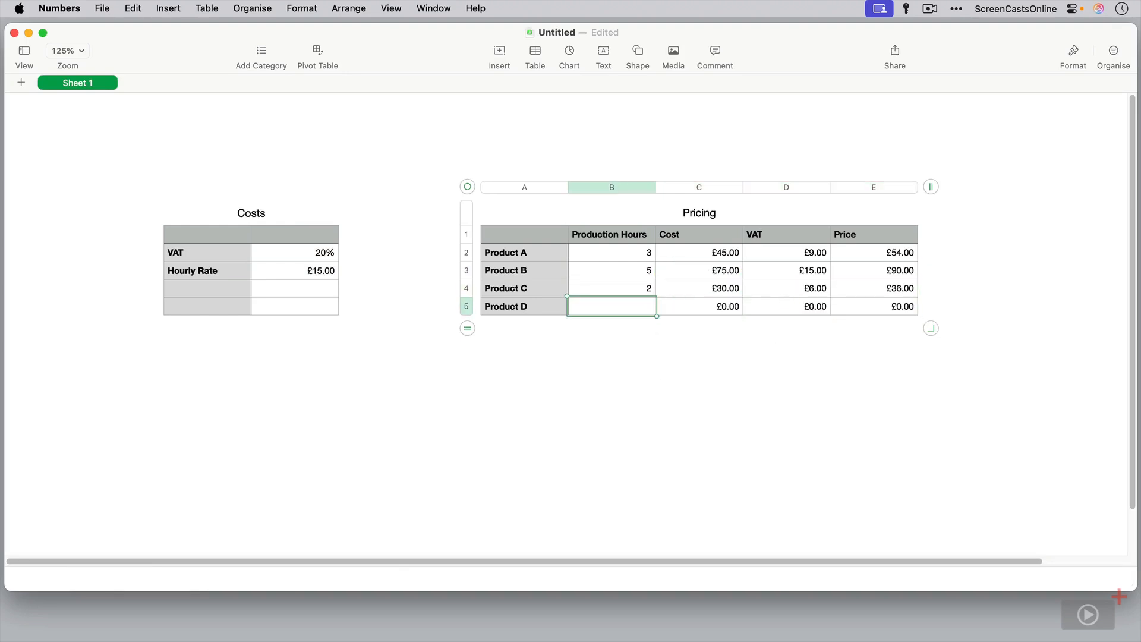
{"action": "type", "text": "4"}
{"action": "key", "text": "Return"}
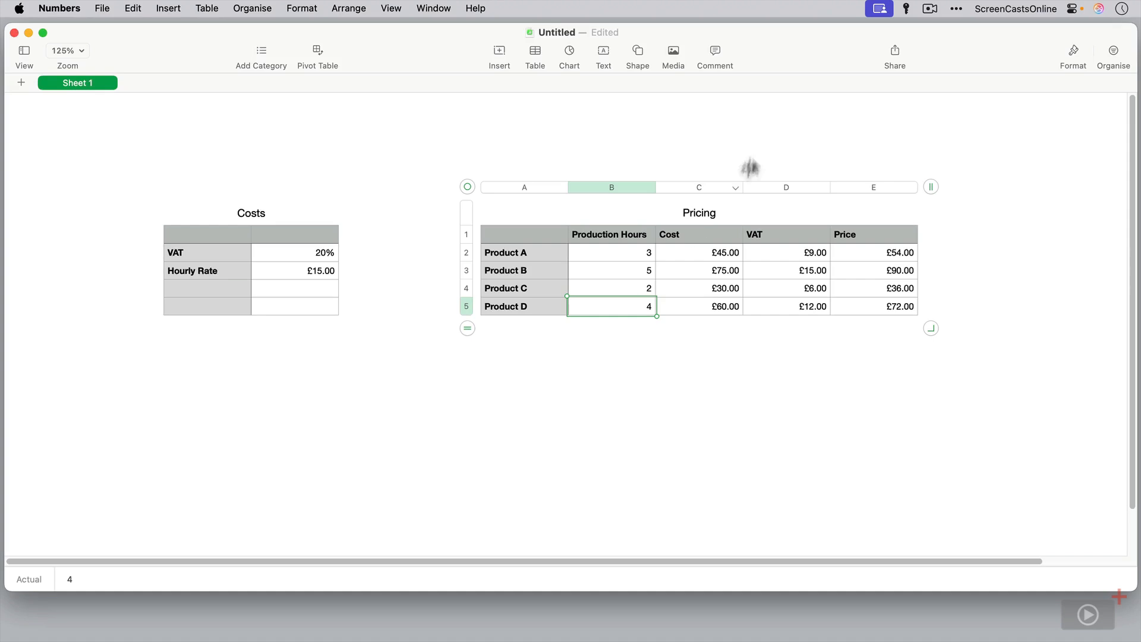
- Set the VAT rate in the Costs table to 15%
{"action": "left_click", "coordinate": [327, 254]}
{"action": "type", "text": "15"}
{"action": "key", "text": "Return"}
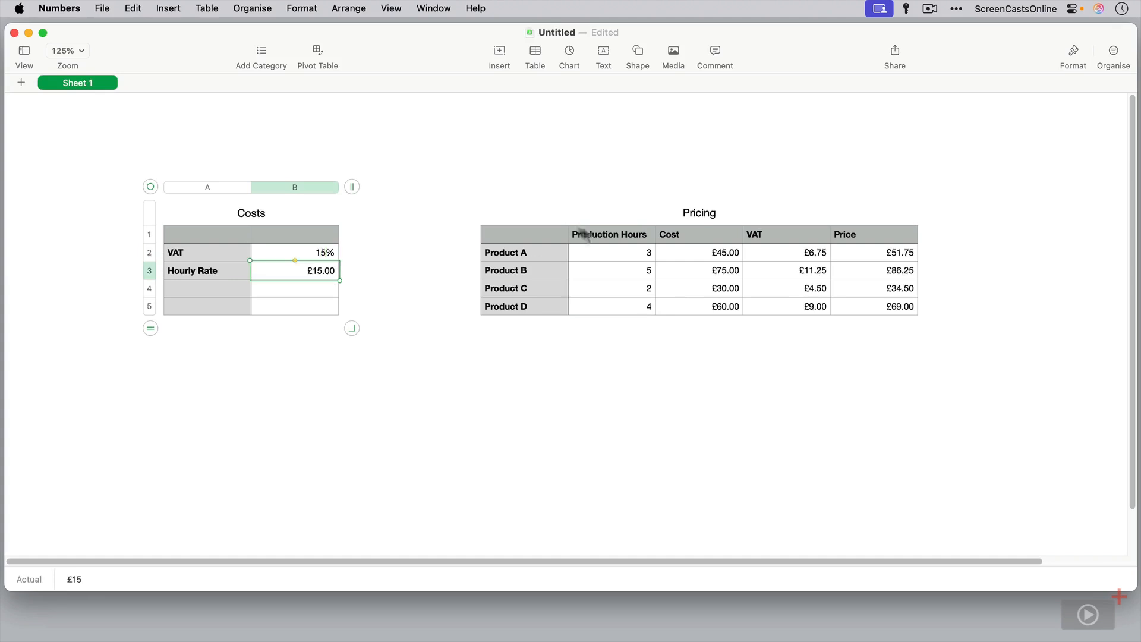